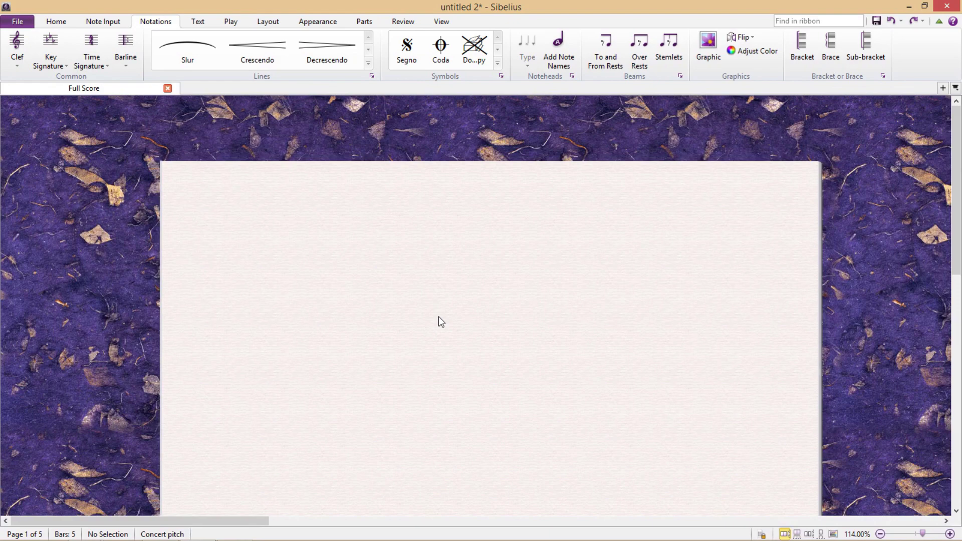
- Switch to the Home tab to bring the Instruments commands into view
click(56, 19)
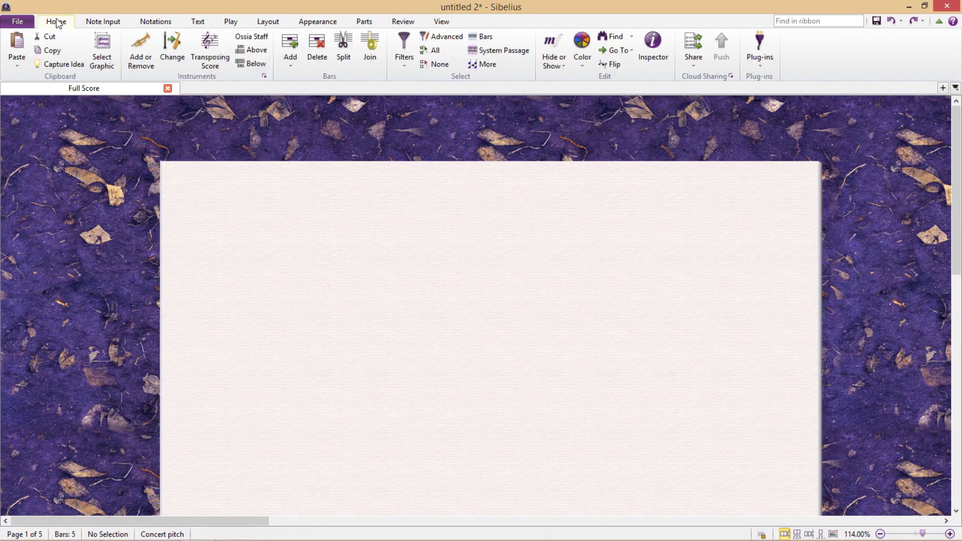
- Open Edit Instruments and browse the Brass and various percussion families
click(265, 75)
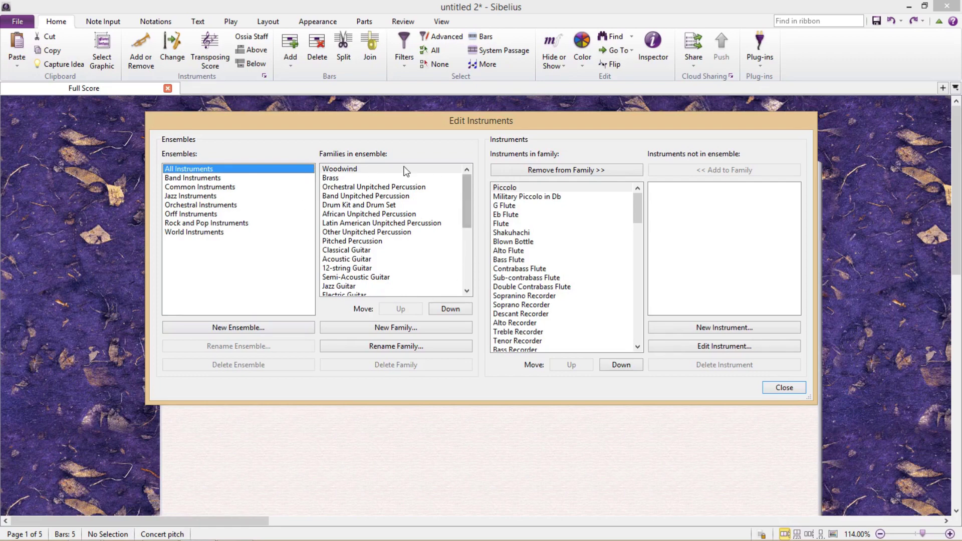
click(383, 178)
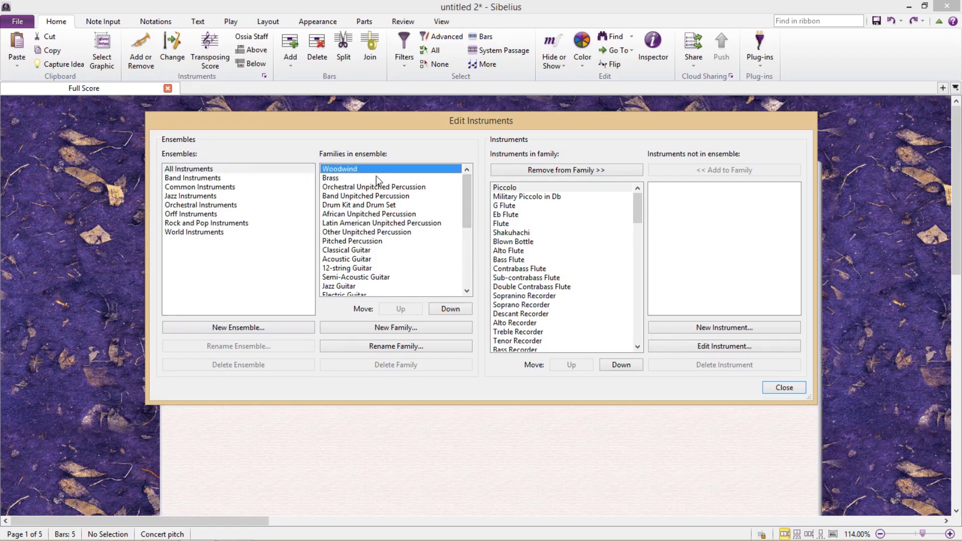
click(375, 189)
click(375, 197)
click(373, 206)
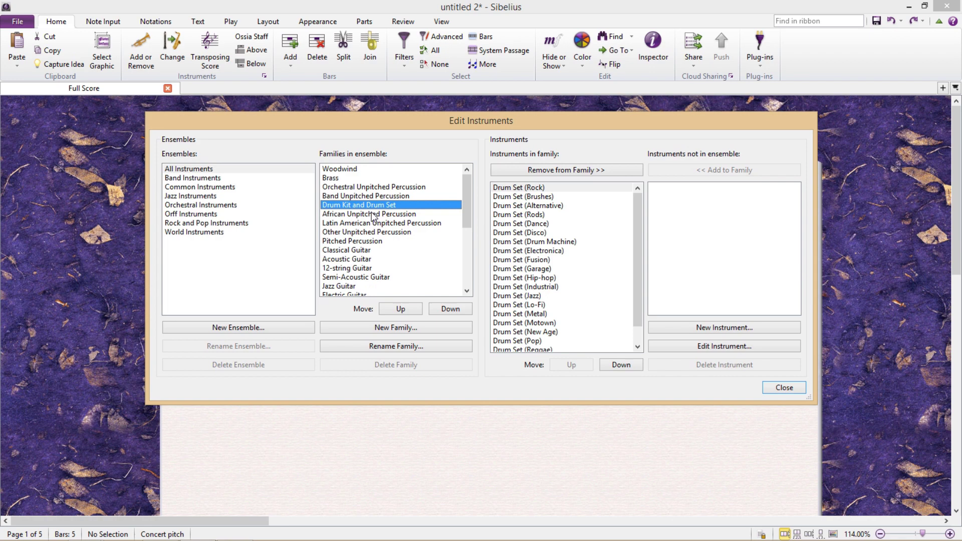
click(371, 215)
click(369, 224)
click(369, 241)
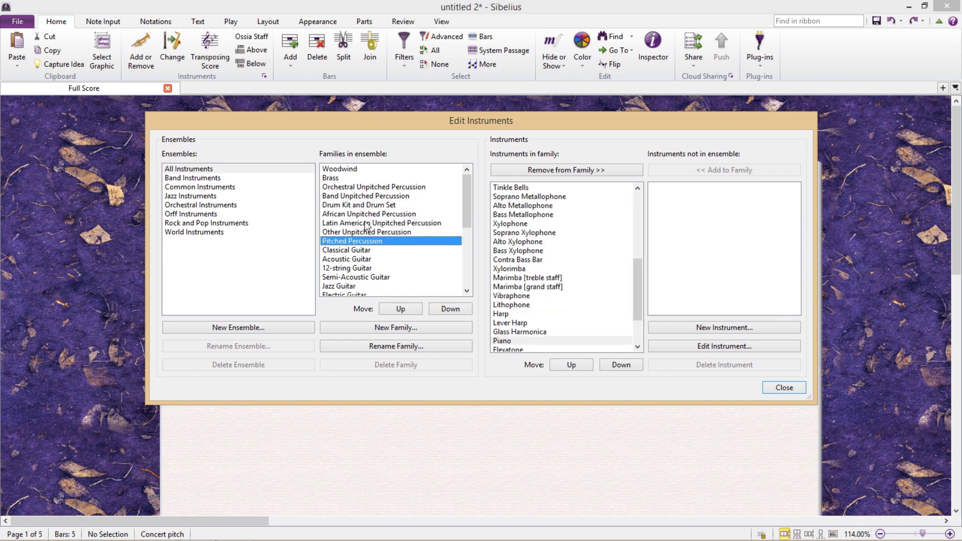
- Browse the Woodwind, Brass, Pitched Percussion, Keyboards and Strings families
click(384, 173)
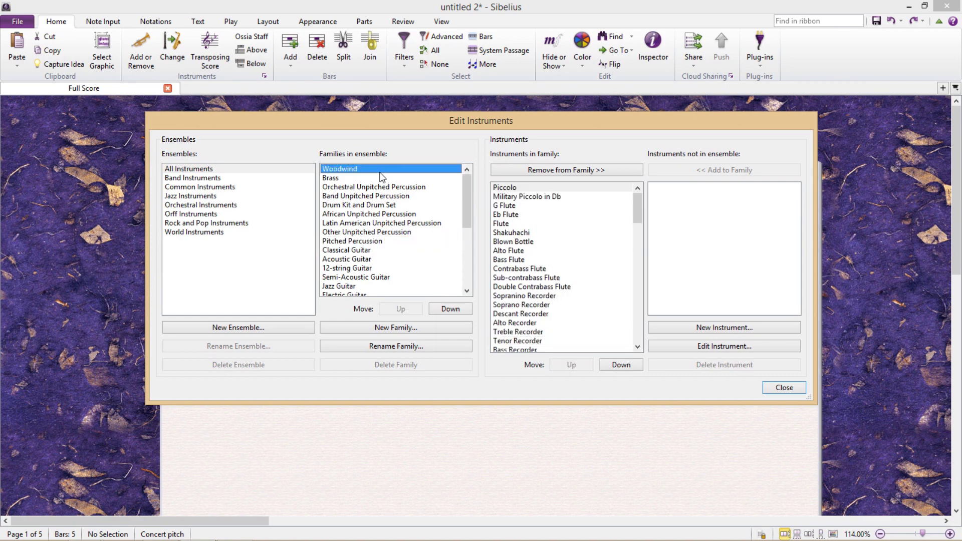
click(380, 177)
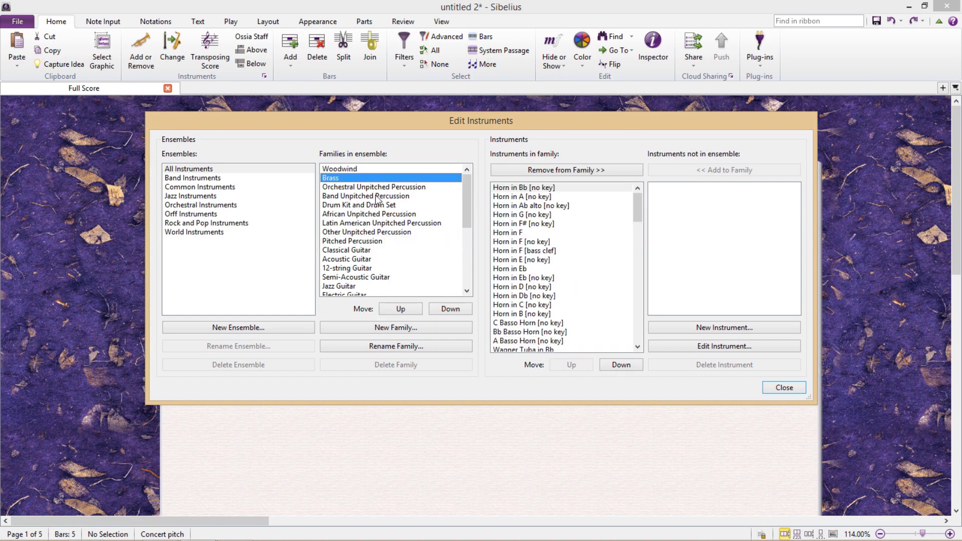
click(374, 243)
scroll(377, 248, down, 3)
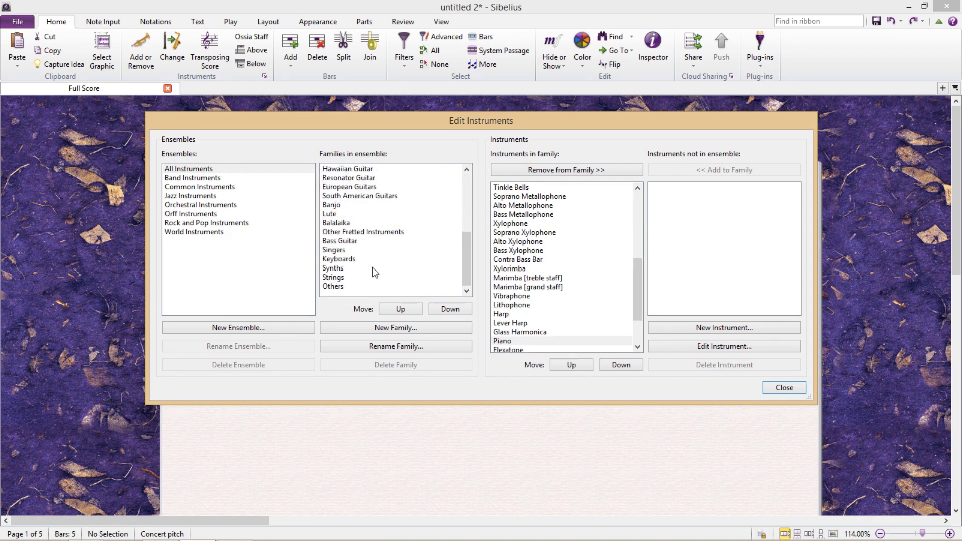
click(374, 259)
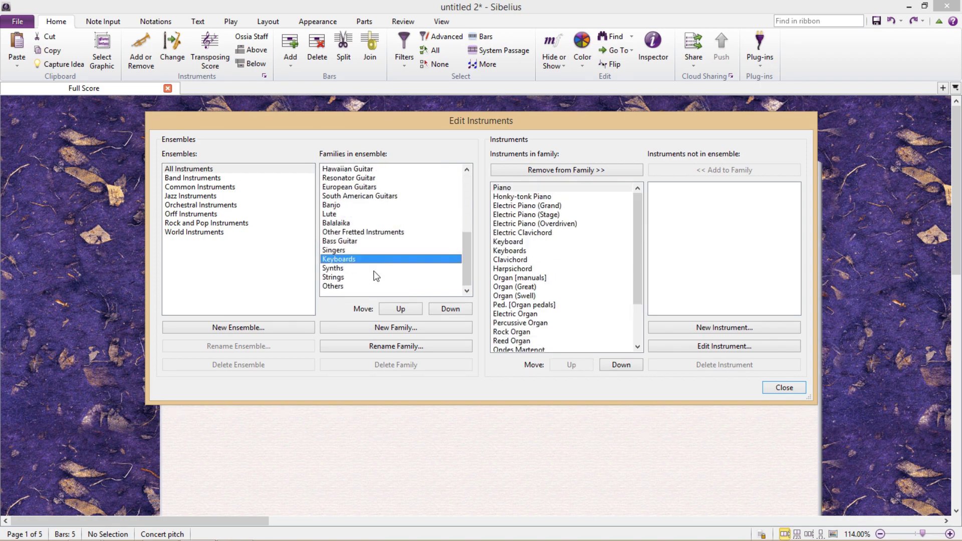
click(378, 278)
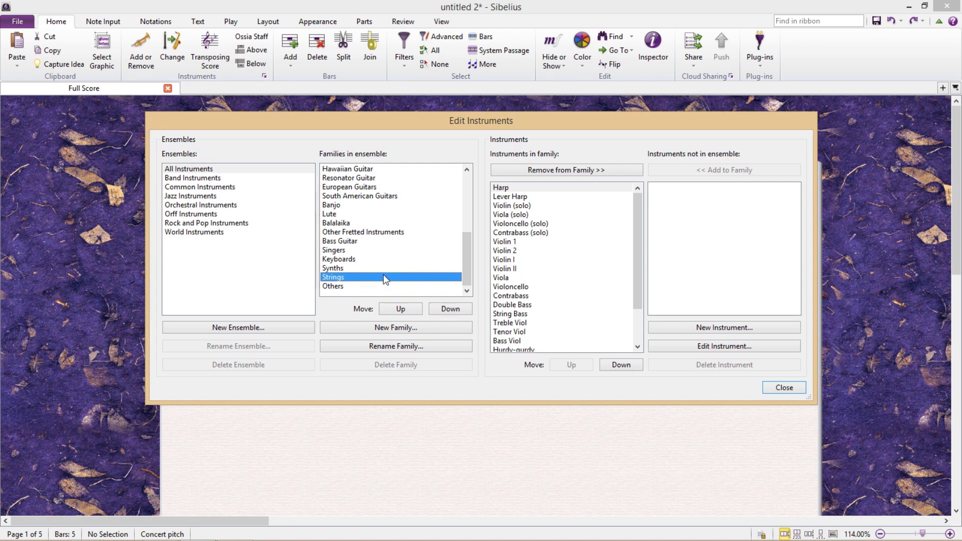
scroll(383, 277, up, 5)
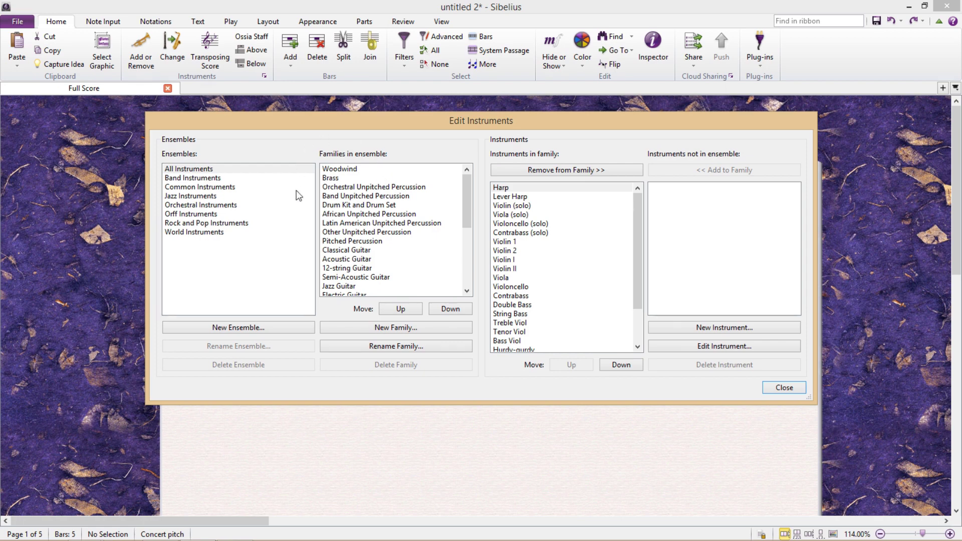
- Move Brass above Woodwind, then return Woodwind to the top of the family list
click(375, 178)
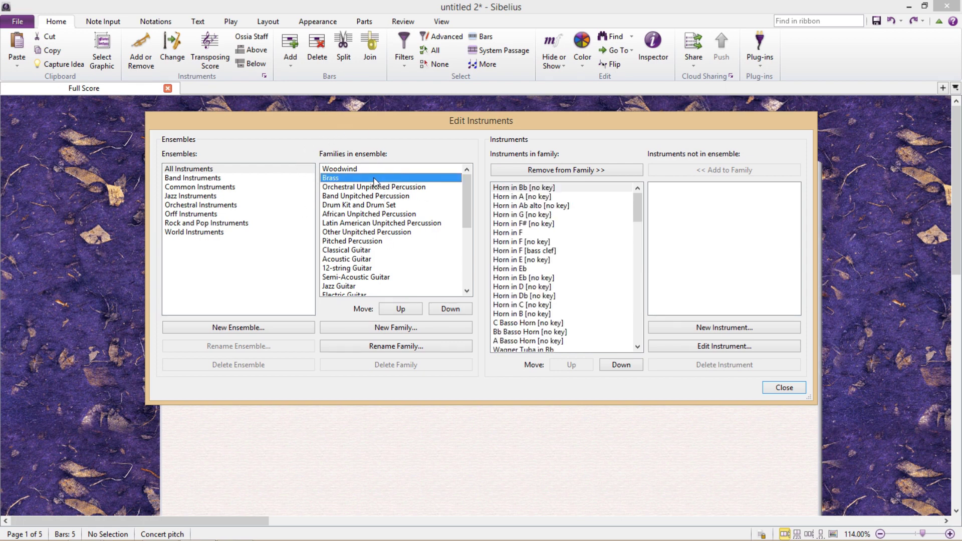
click(411, 310)
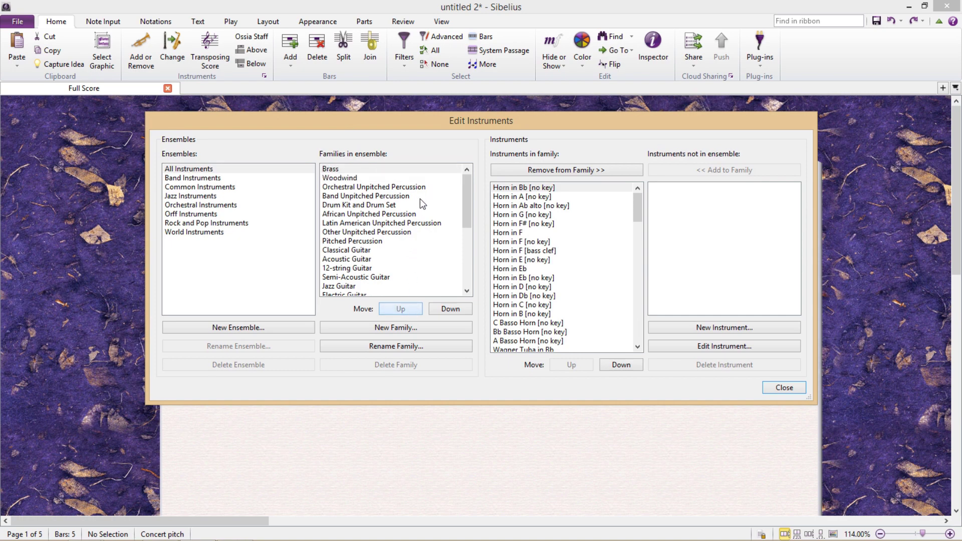
click(360, 178)
click(410, 310)
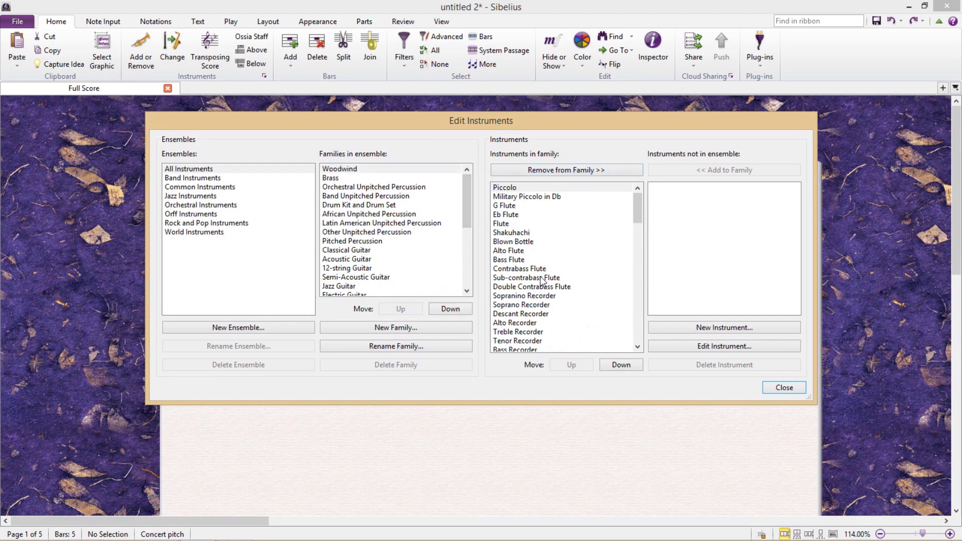
- Move Oboe down the Woodwind list to sit among the clarinets, before Basset Horn
click(537, 224)
scroll(565, 276, down, 3)
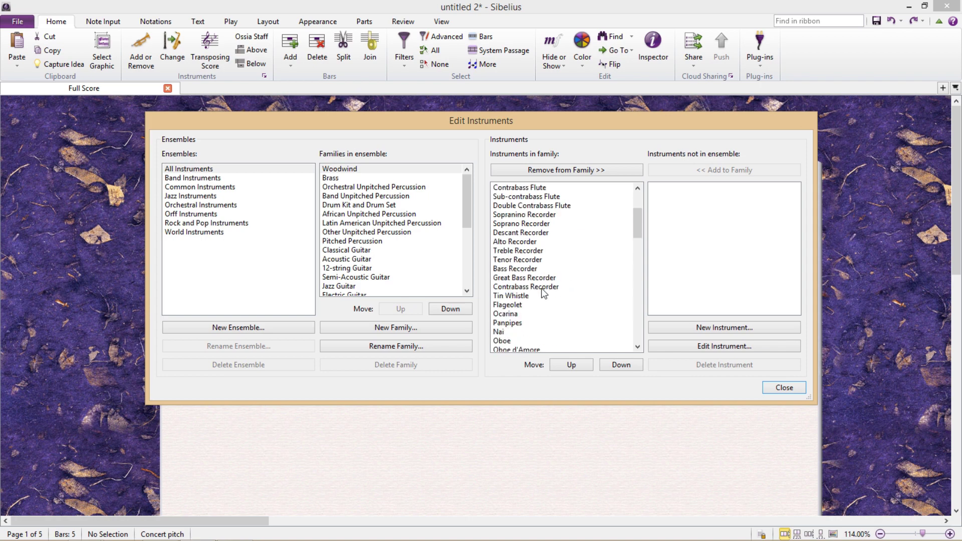
click(543, 288)
scroll(548, 296, down, 5)
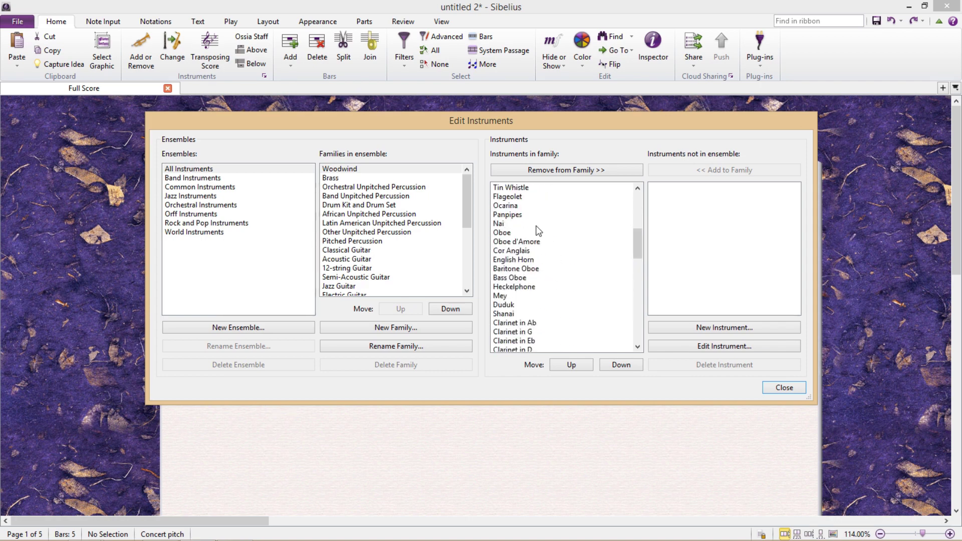
click(532, 235)
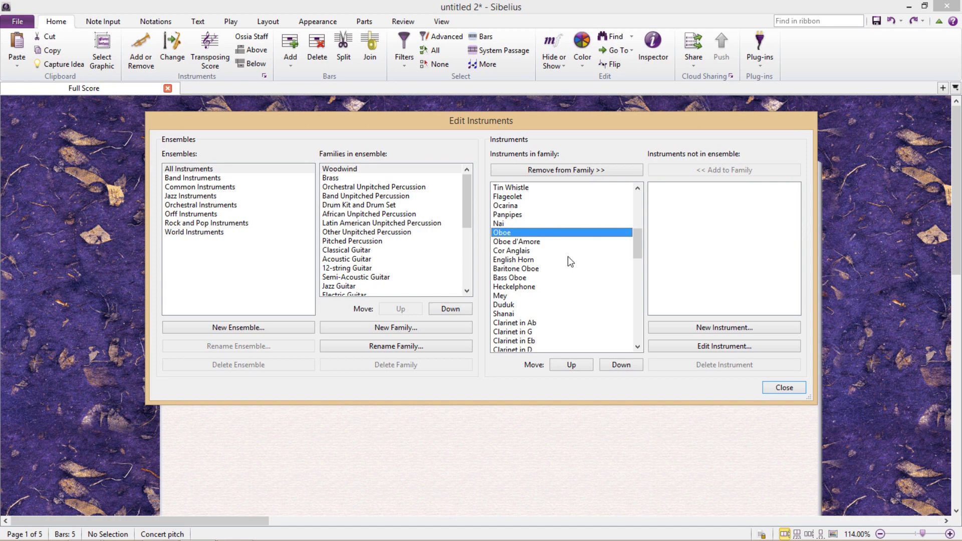
scroll(572, 256, down, 1)
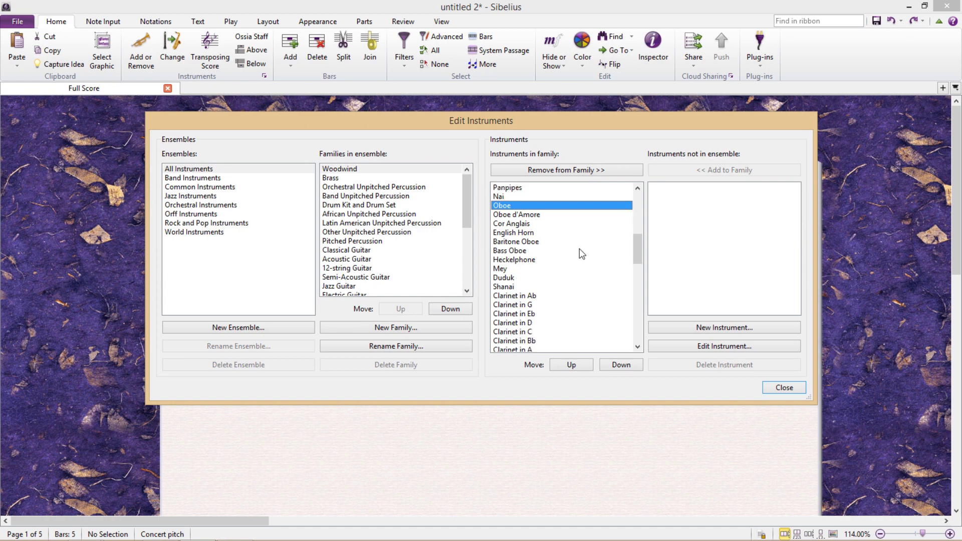
click(621, 365)
click(621, 365)
click(622, 366)
click(622, 368)
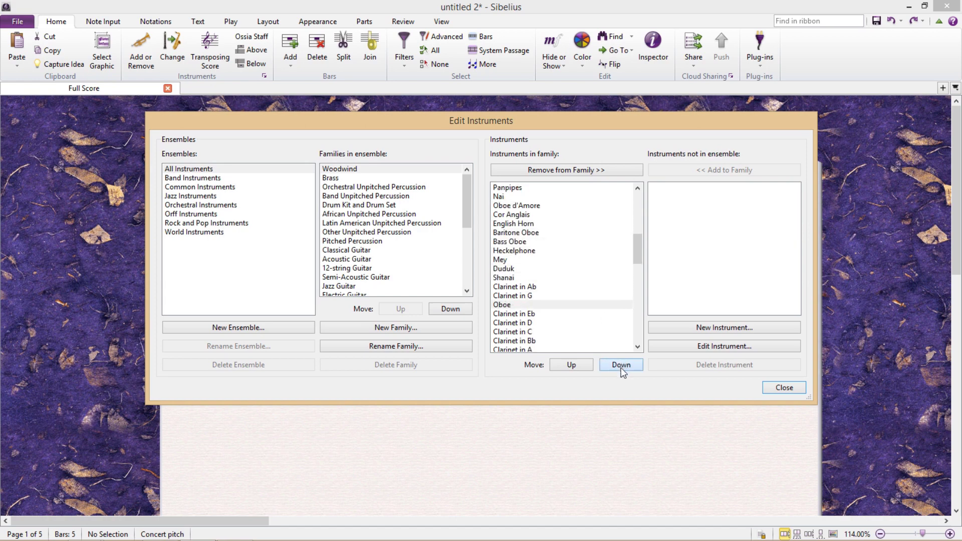
click(621, 367)
click(621, 368)
click(619, 368)
click(618, 368)
click(618, 368)
scroll(609, 345, down, 3)
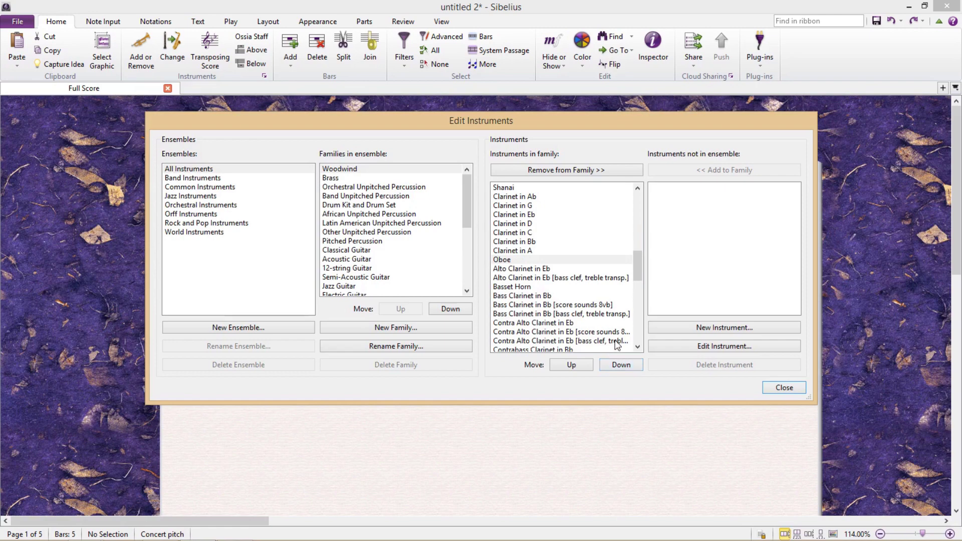
click(617, 364)
click(616, 363)
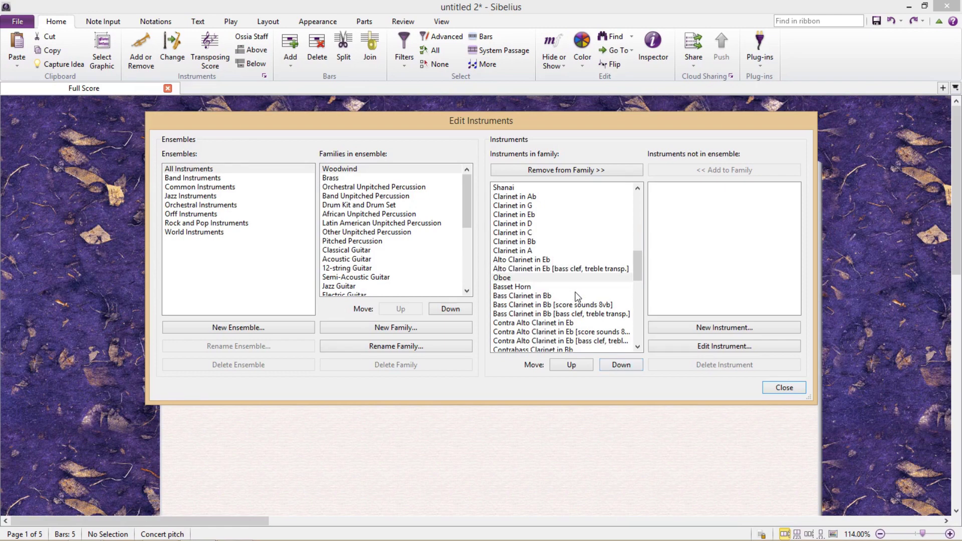
scroll(578, 298, up, 5)
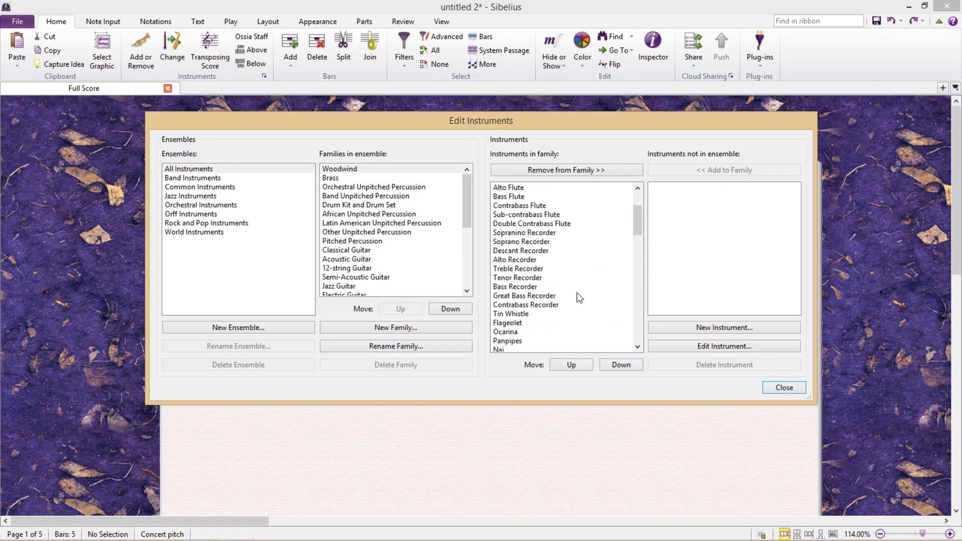
scroll(576, 295, up, 2)
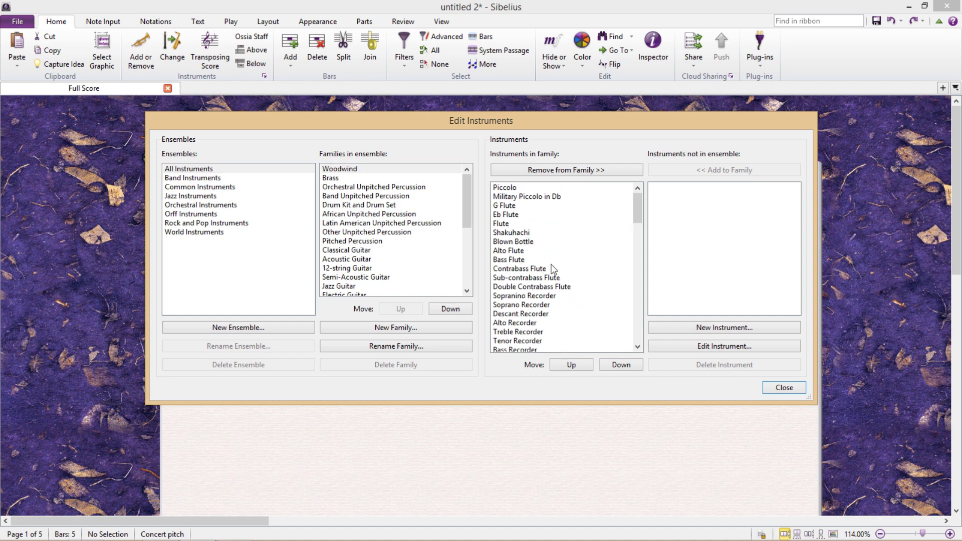
- Create a new instrument based on Flute
click(535, 225)
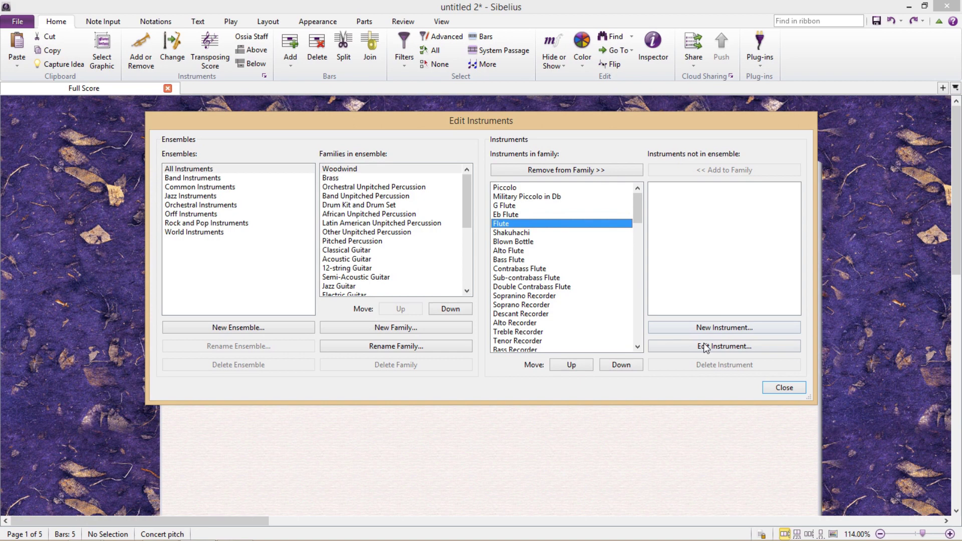
click(748, 329)
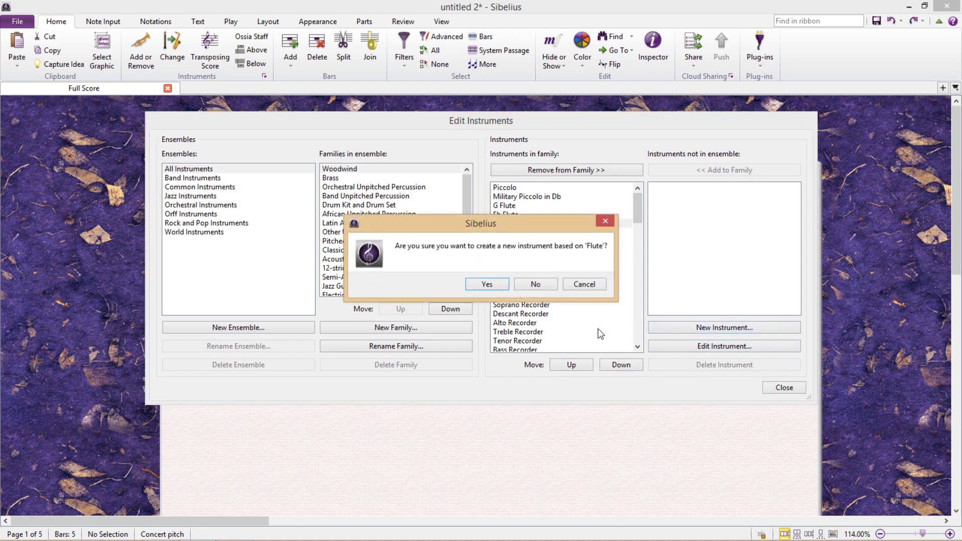
click(502, 287)
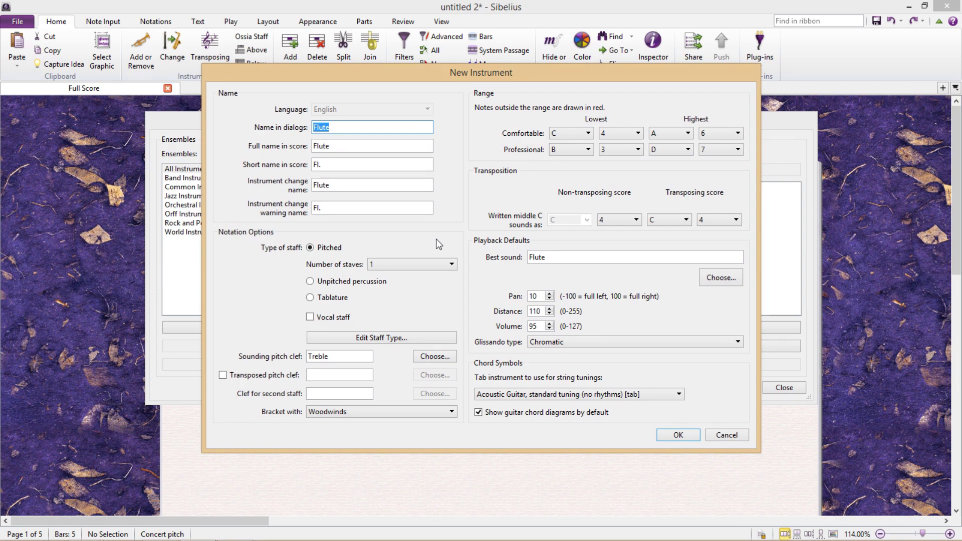
- Name it 'Monster Flute', with full name 'monster Flute' and short name 'M Fl.'
text(Monster Flute)
double_click(356, 147)
text(monster)
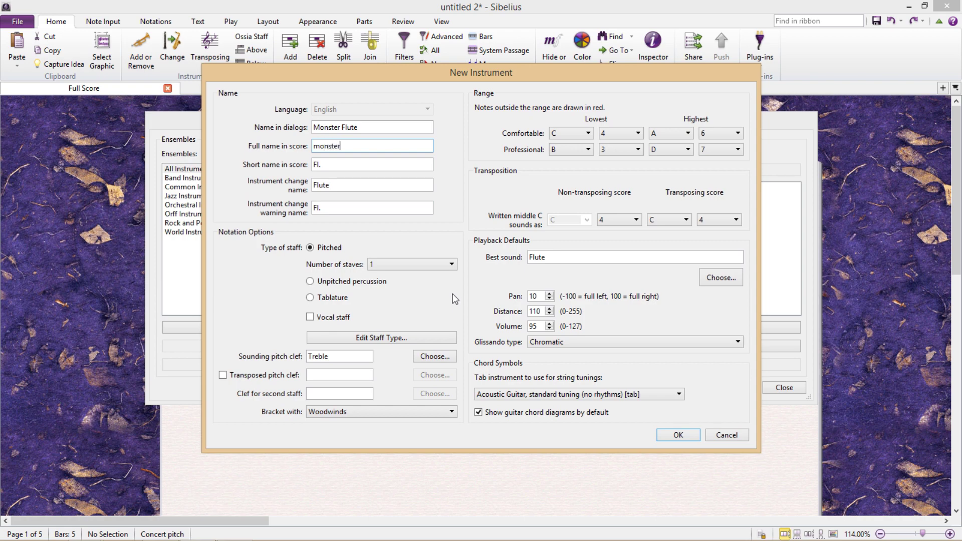
text( Flute)
click(336, 169)
text(M)
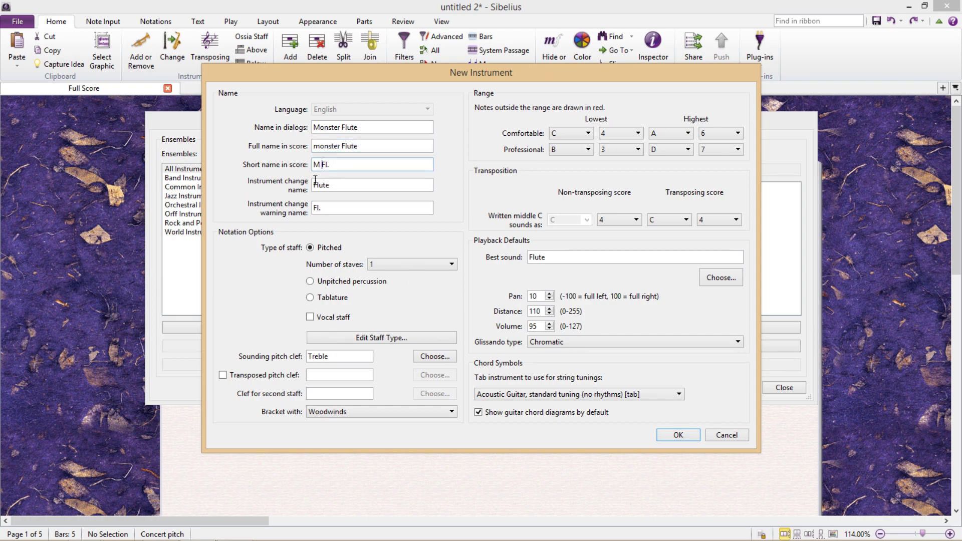
key(Tab)
text(monster Flute)
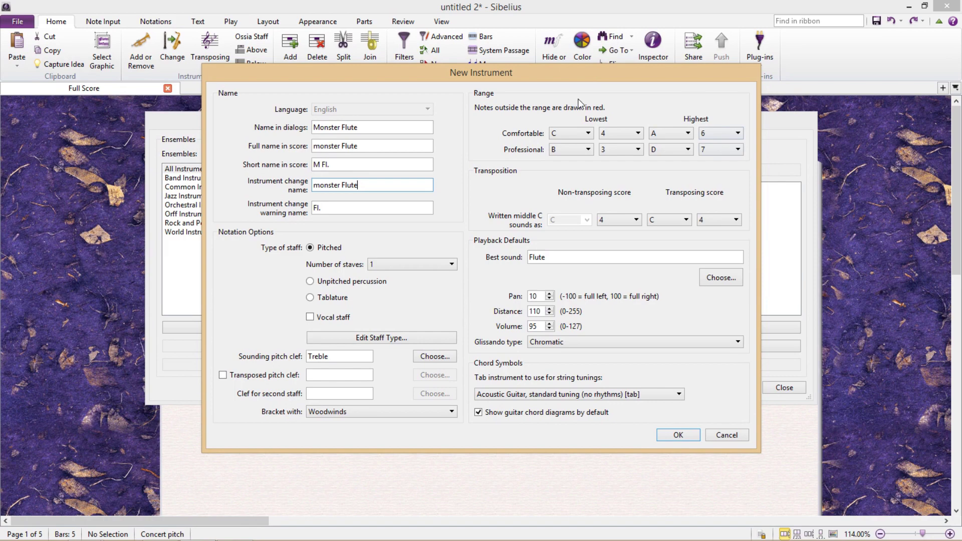
- Set the professional range's lowest octave to -1 and highest octave to 9
click(638, 150)
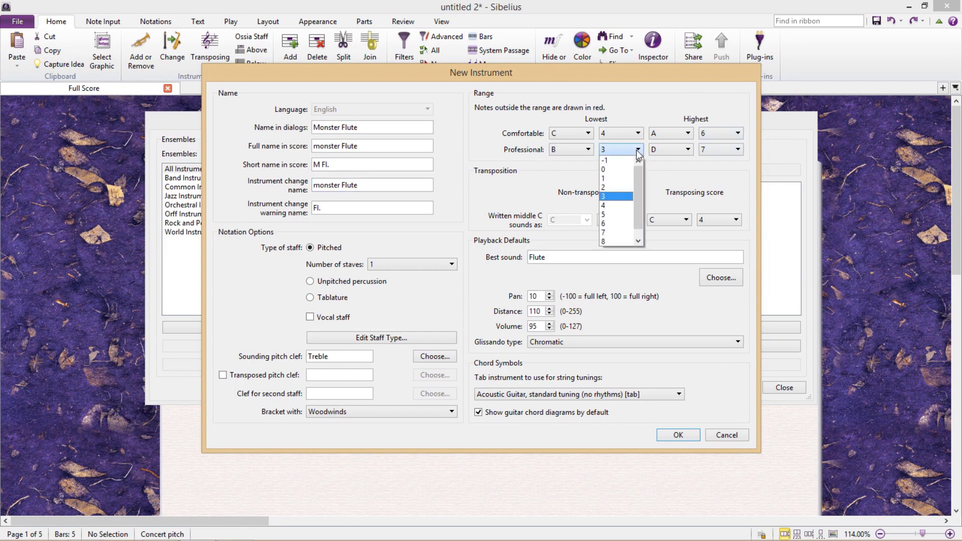
click(624, 160)
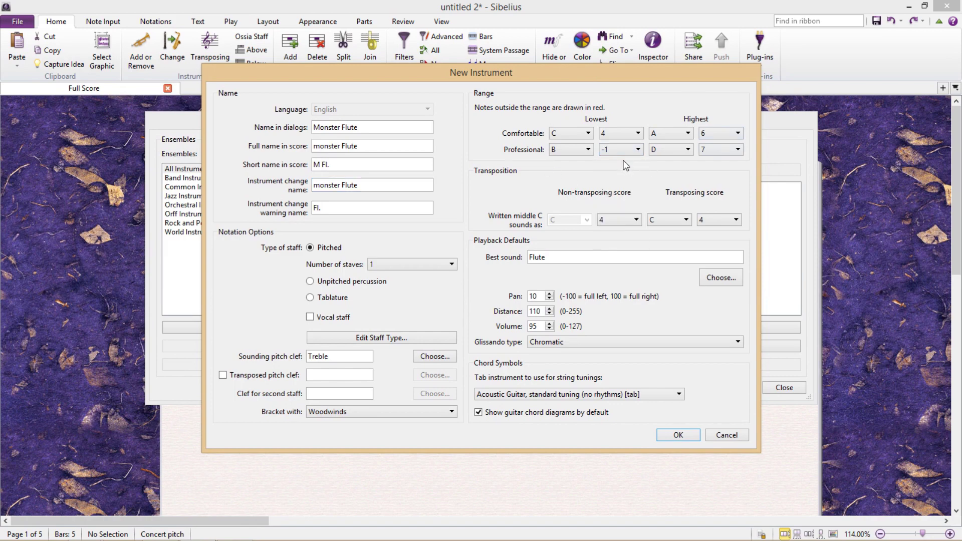
click(736, 150)
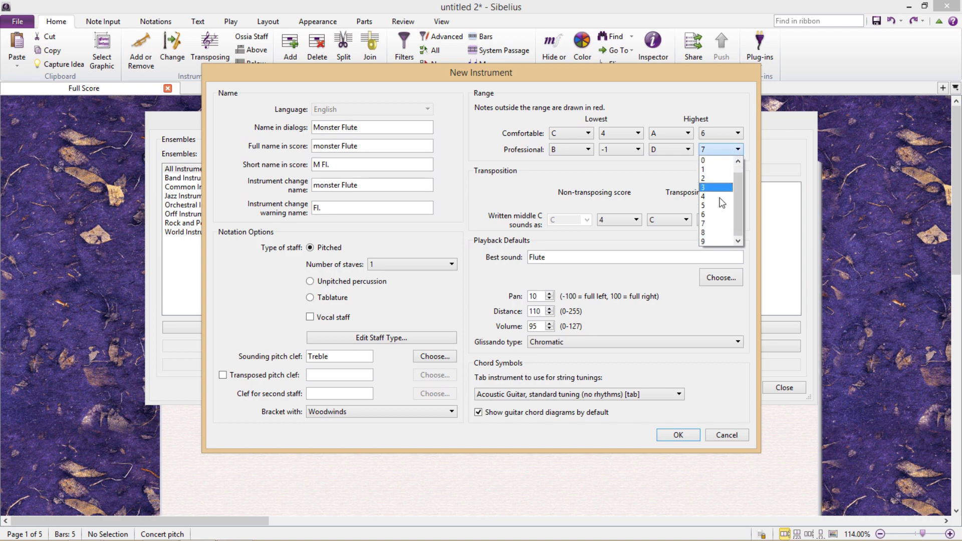
click(717, 242)
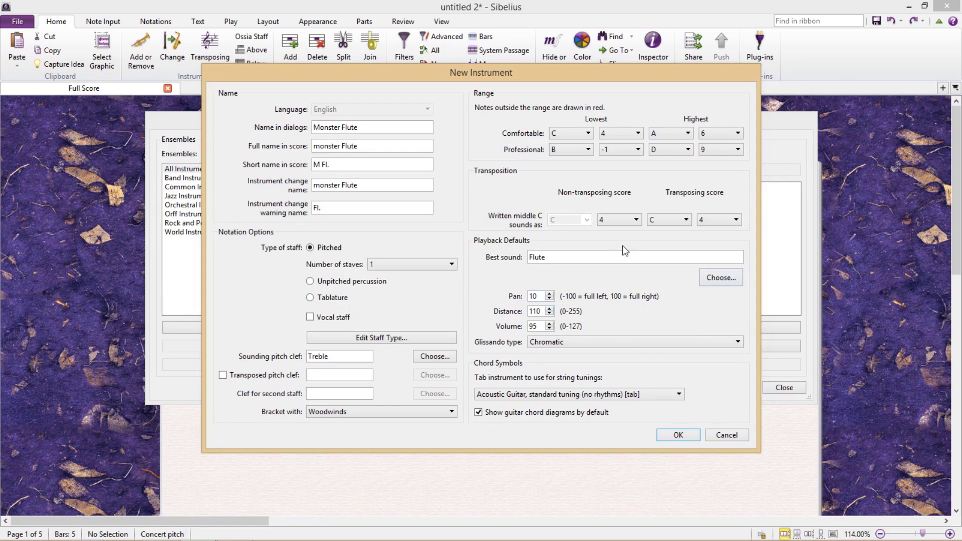
- Choose General MIDI Brass Trumpet (57) as the playback sound
click(733, 278)
mouse_move(748, 285)
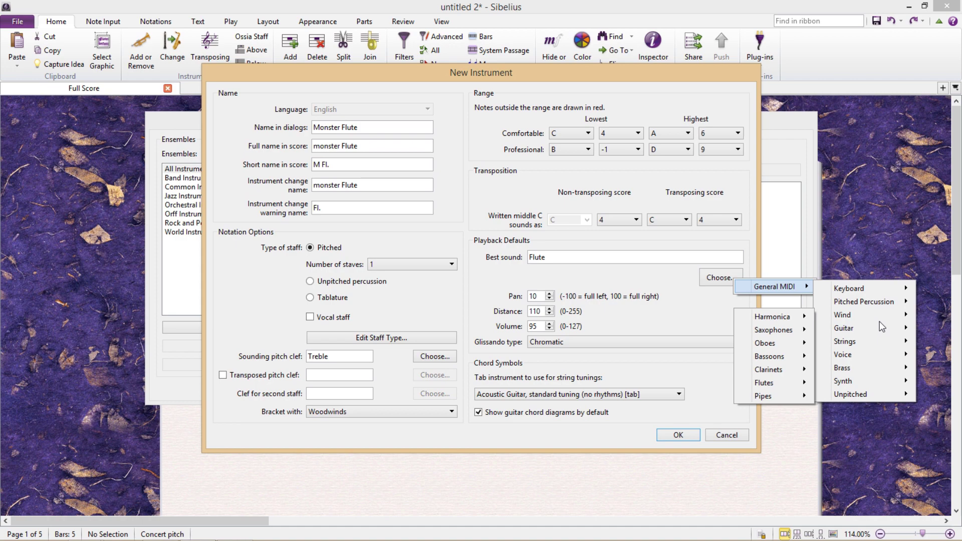
mouse_move(827, 368)
mouse_move(777, 382)
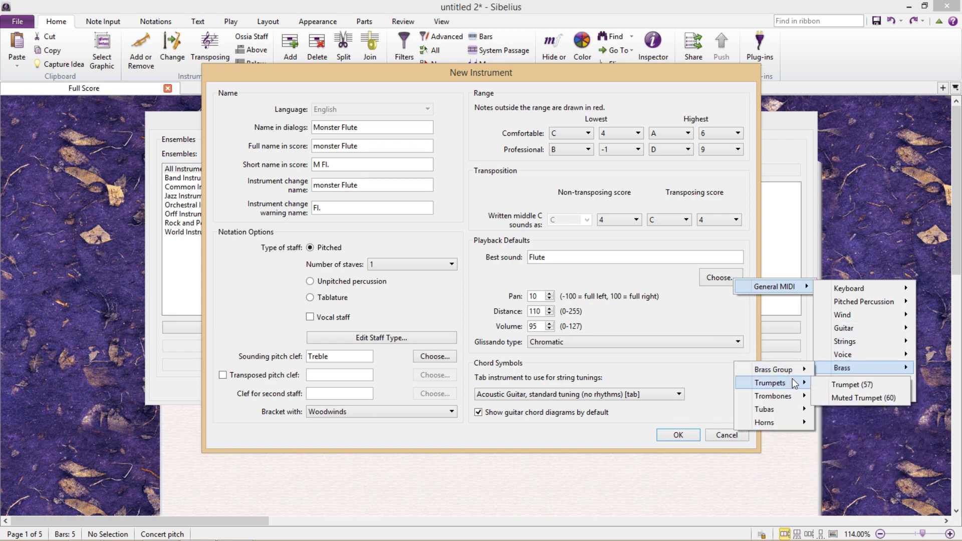
click(846, 384)
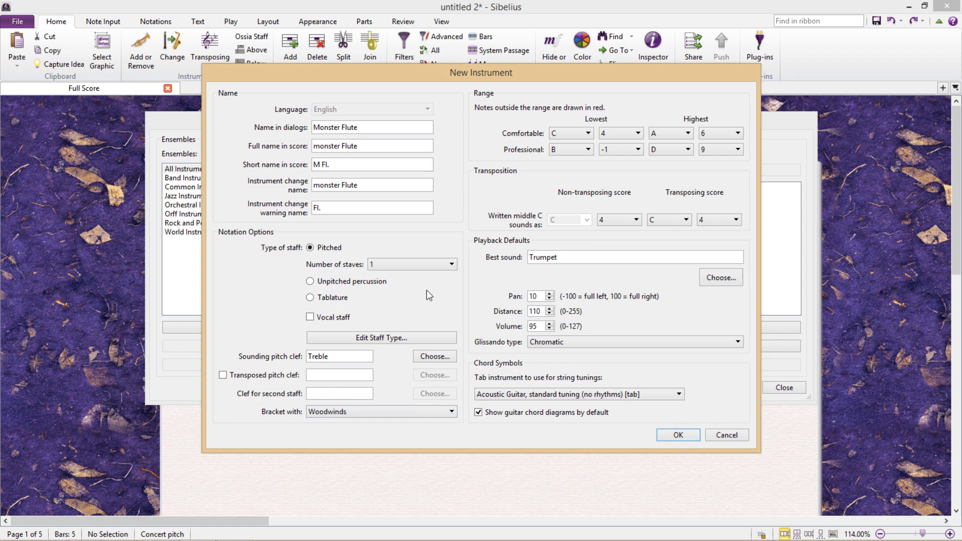
click(443, 266)
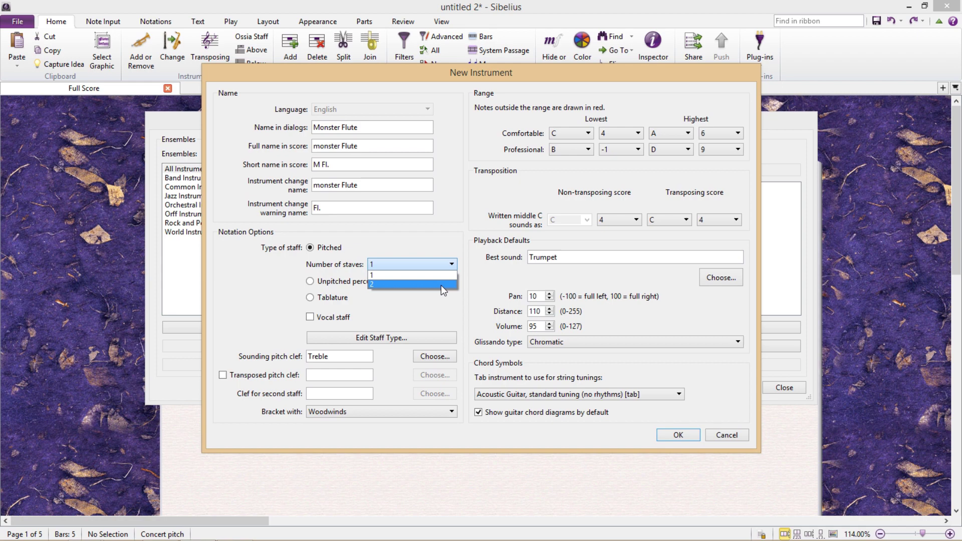
click(424, 310)
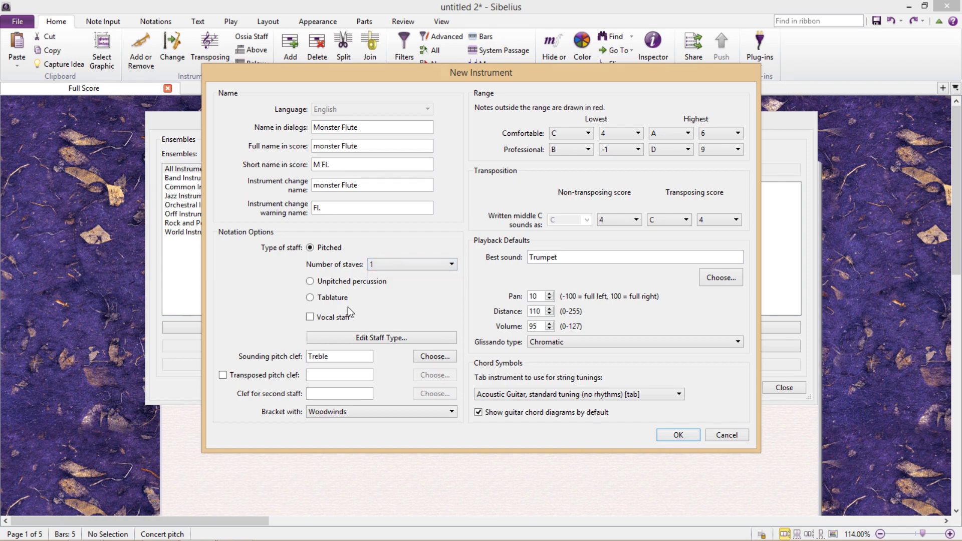
click(310, 317)
click(311, 318)
click(450, 358)
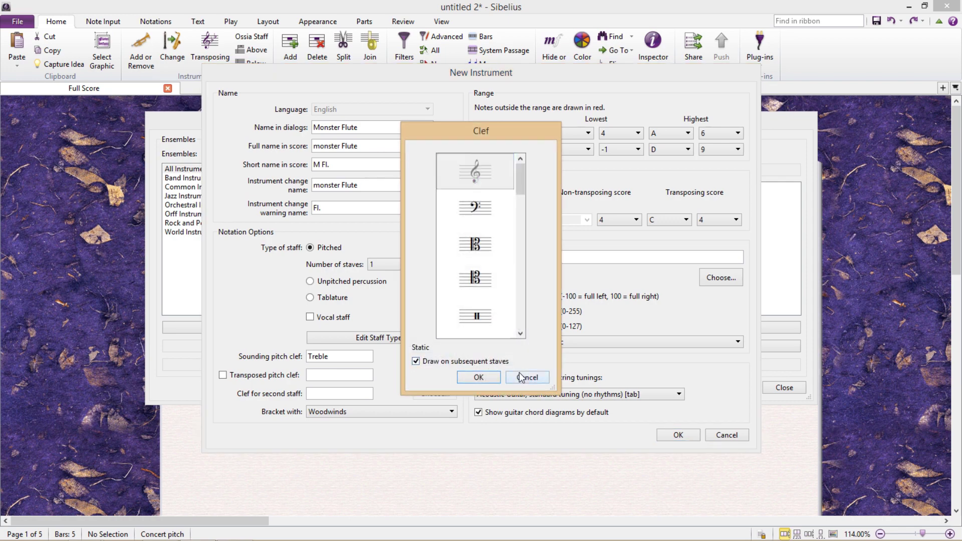
click(476, 436)
click(450, 412)
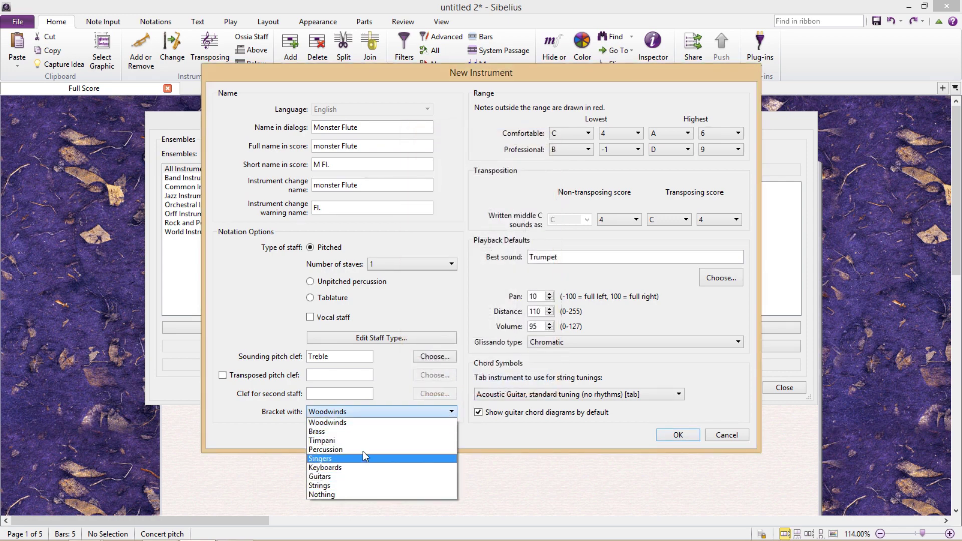
click(392, 372)
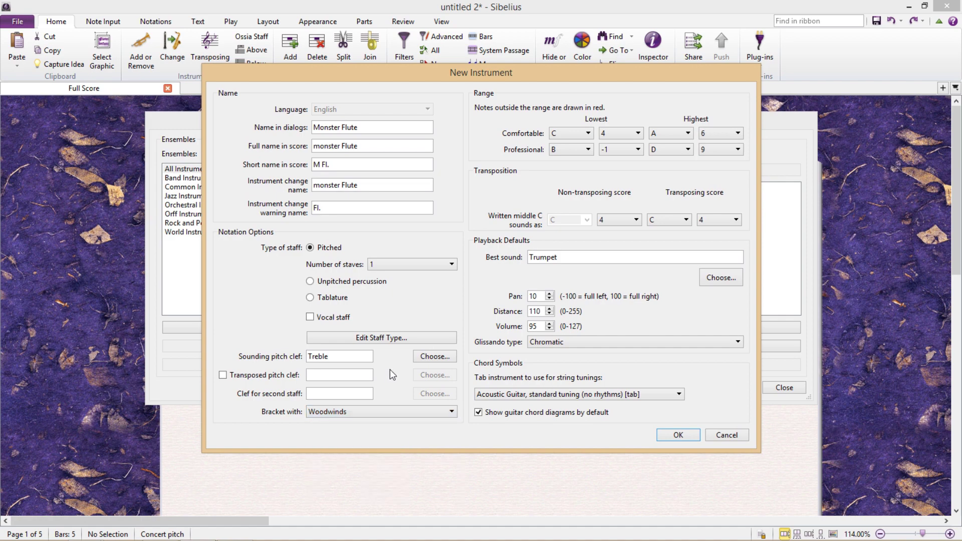
- Give the staff type 6 lines with a gap of 64 between them
click(420, 339)
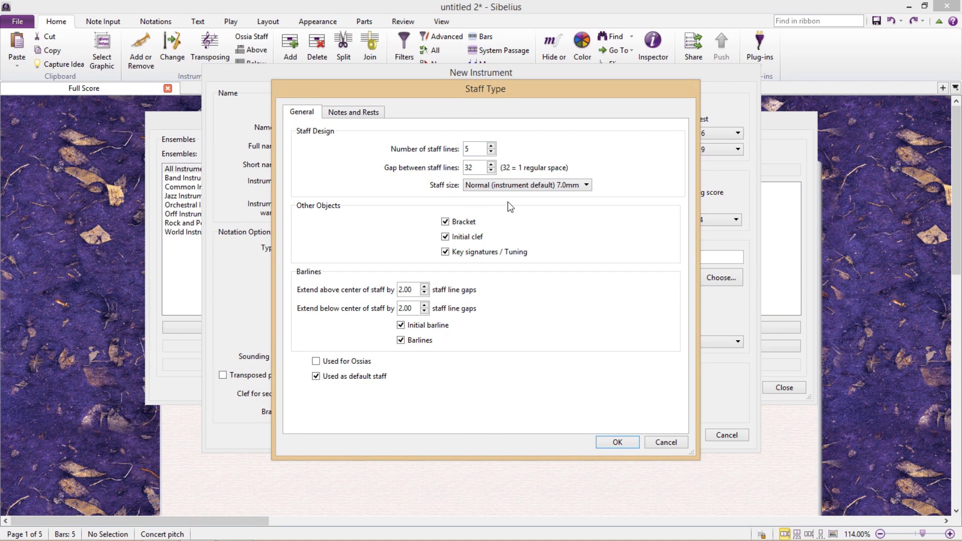
click(491, 145)
key(Tab)
text(64)
click(617, 442)
- Save Monster Flute, then search 'monster' in Add or Remove and add it to the score
click(679, 435)
click(782, 387)
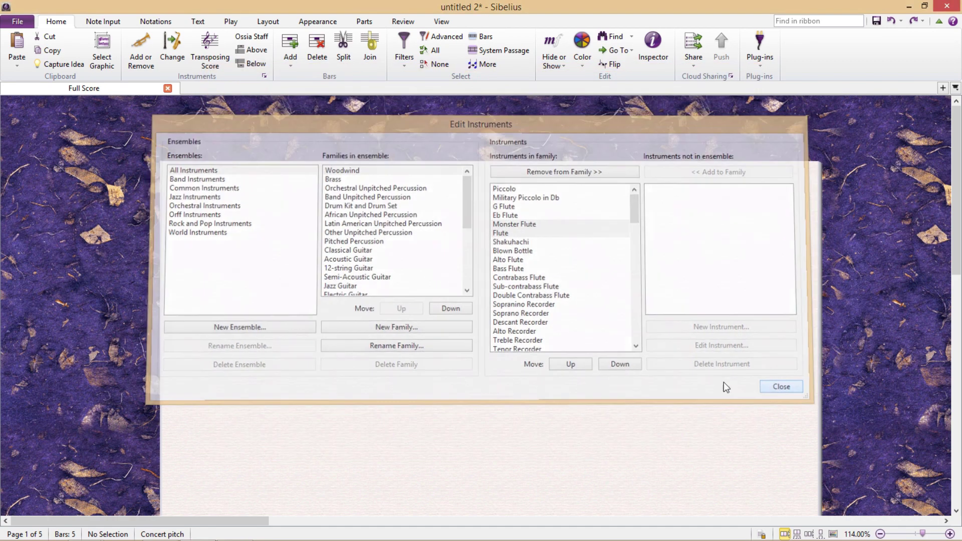
click(141, 50)
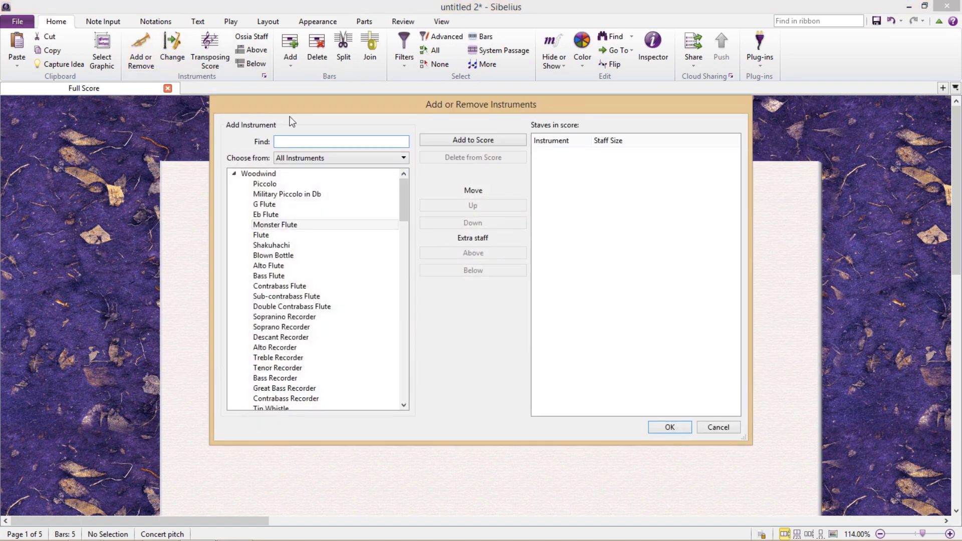
text(monster)
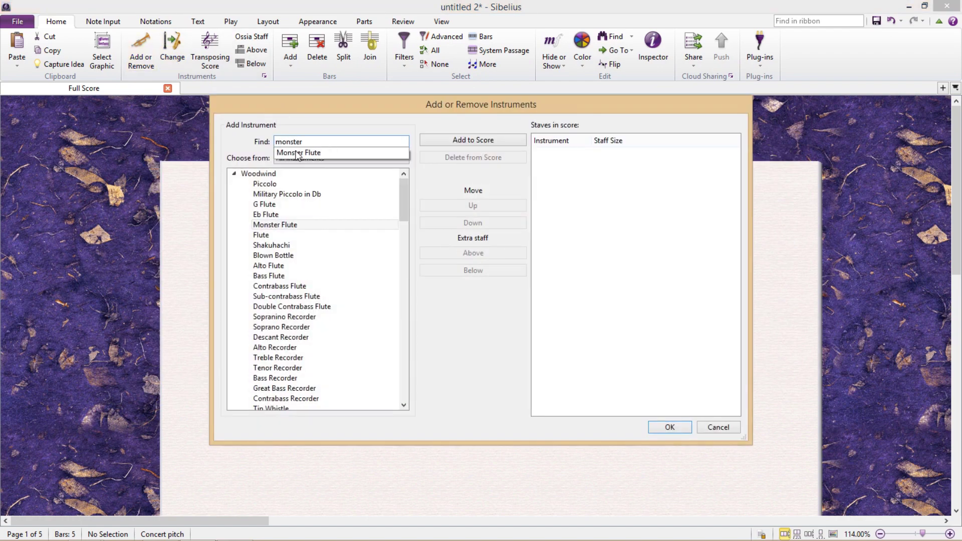
click(298, 153)
click(471, 140)
click(670, 427)
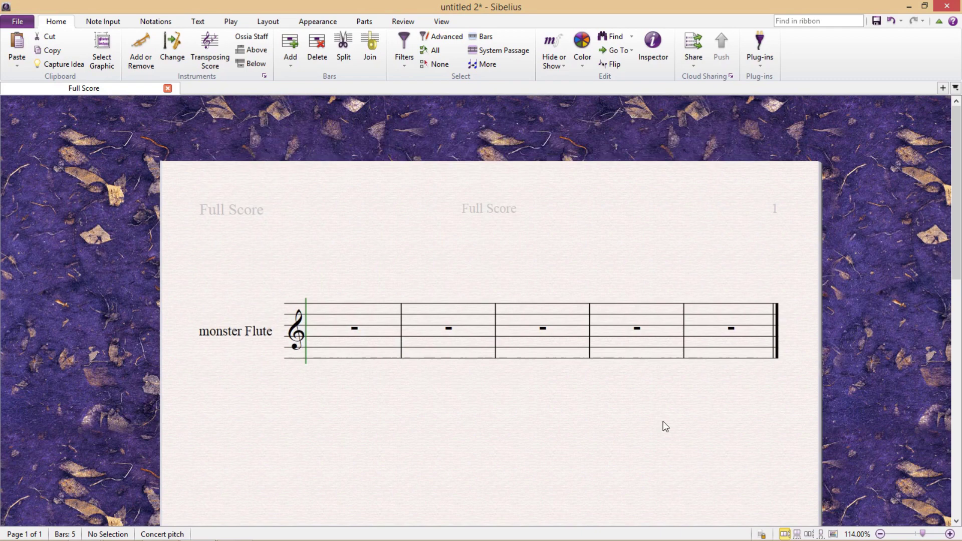
drag(616, 426, 599, 379)
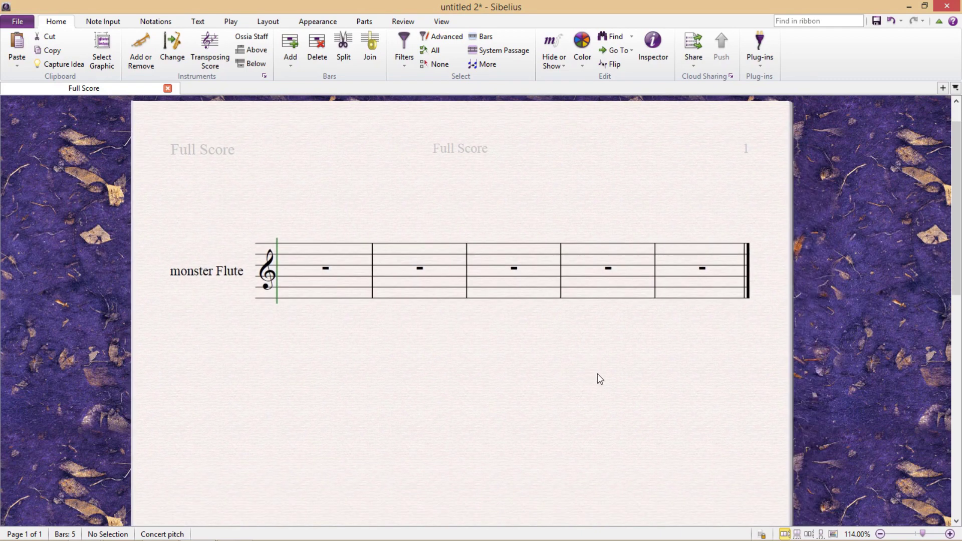
- Reopen Monster Flute's staff type, toggling bracket, initial clef and key signatures off and back on
click(264, 76)
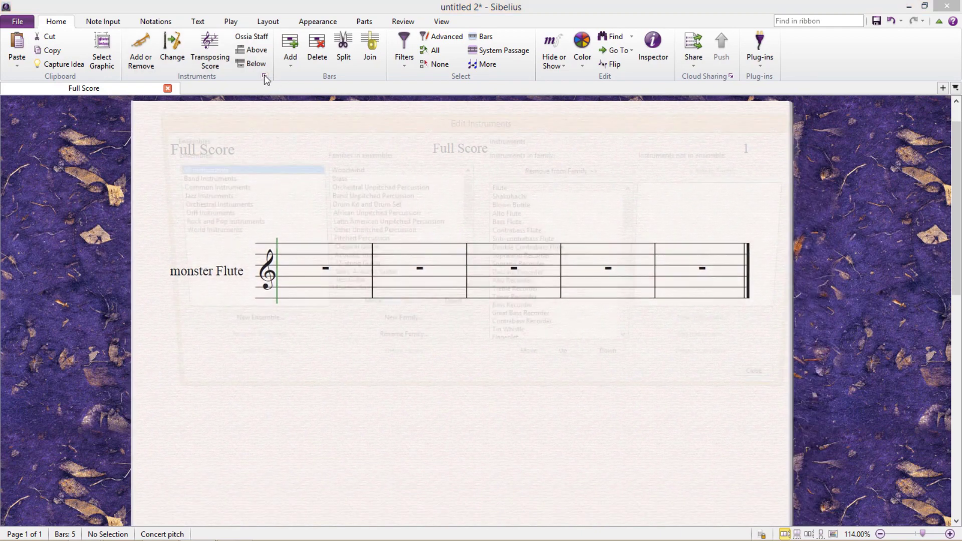
click(721, 346)
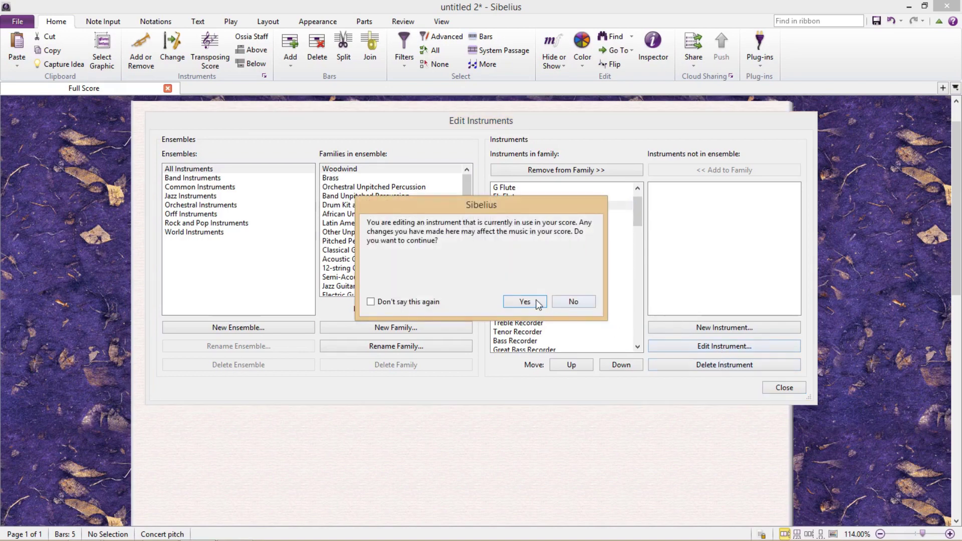
click(539, 303)
click(427, 281)
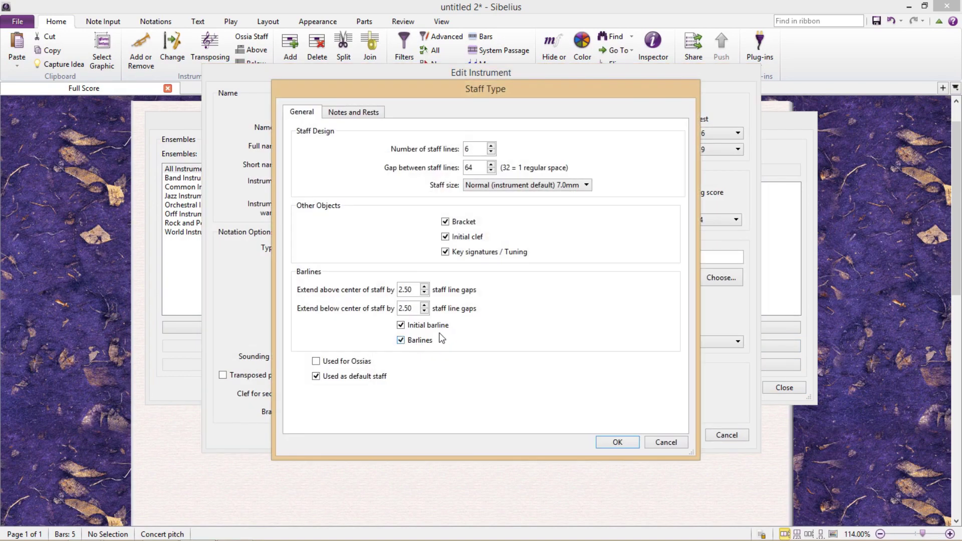
click(446, 222)
click(446, 238)
click(445, 253)
click(446, 222)
click(445, 237)
click(452, 254)
- Extend the barlines to 5.00 gaps above and below the staff centre and save
click(425, 287)
click(425, 289)
click(425, 289)
click(425, 306)
click(425, 306)
click(424, 305)
click(425, 306)
click(425, 305)
click(425, 306)
click(425, 306)
click(424, 306)
click(617, 442)
click(678, 435)
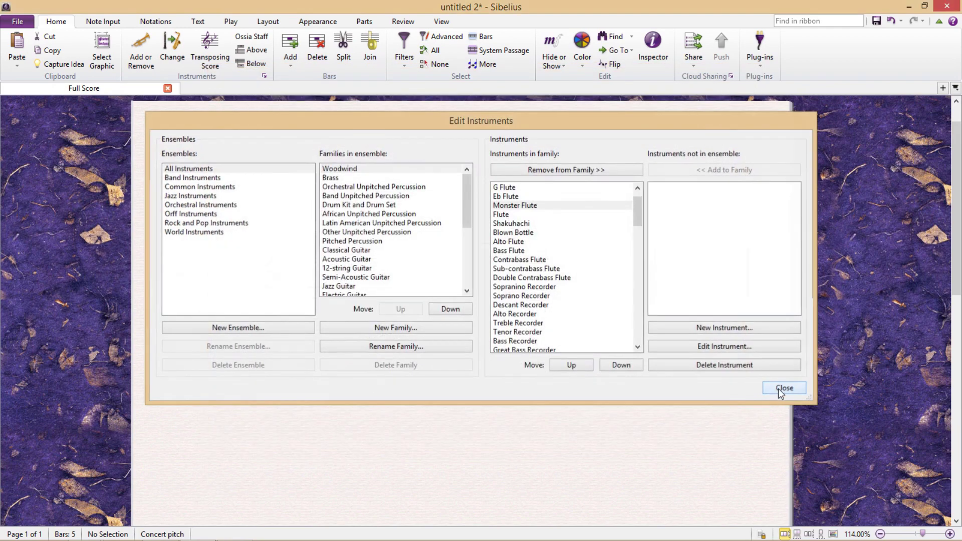
click(778, 389)
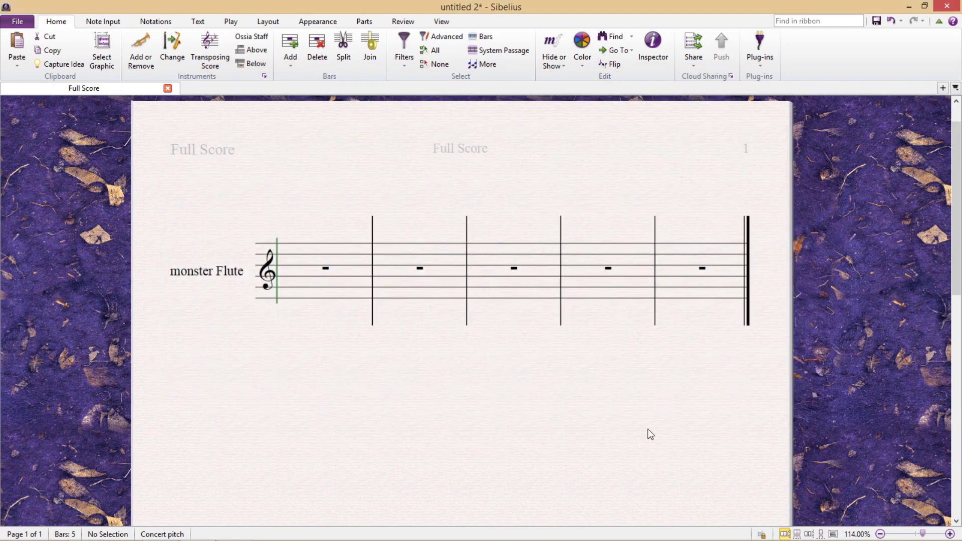
- Reopen the Monster Flute instrument's staff type settings for editing
click(264, 75)
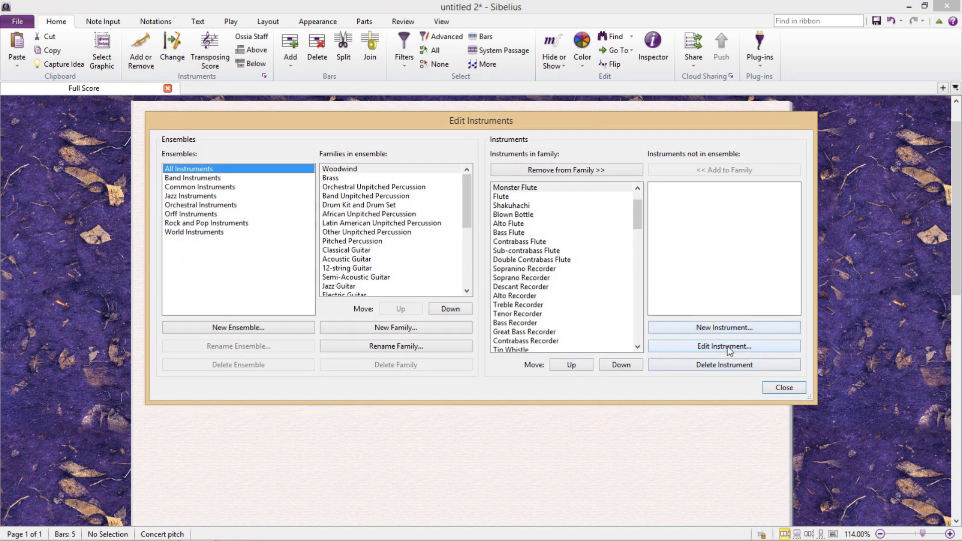
click(725, 346)
click(524, 302)
click(421, 279)
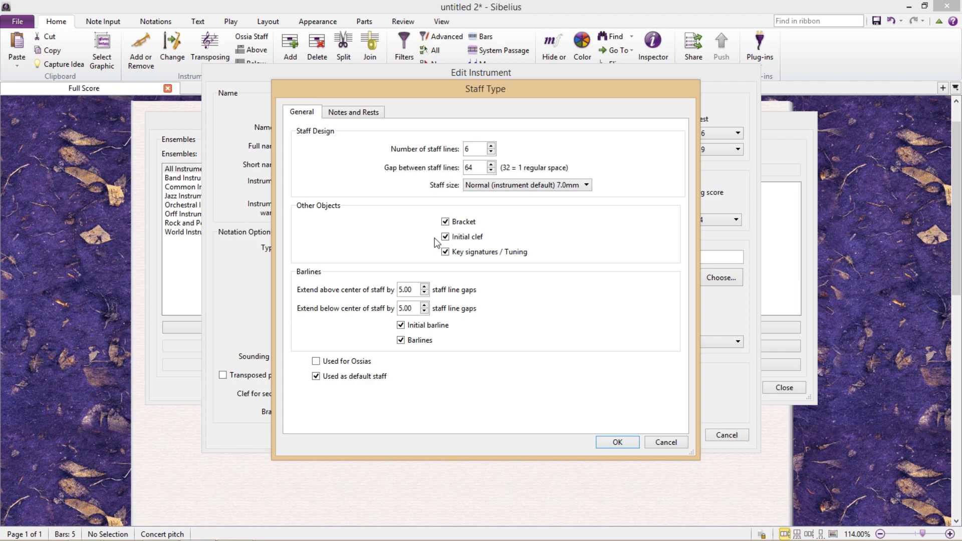
- Turn off rhythms, bar rests and leger lines, allow extended stems, and save the instrument
click(383, 116)
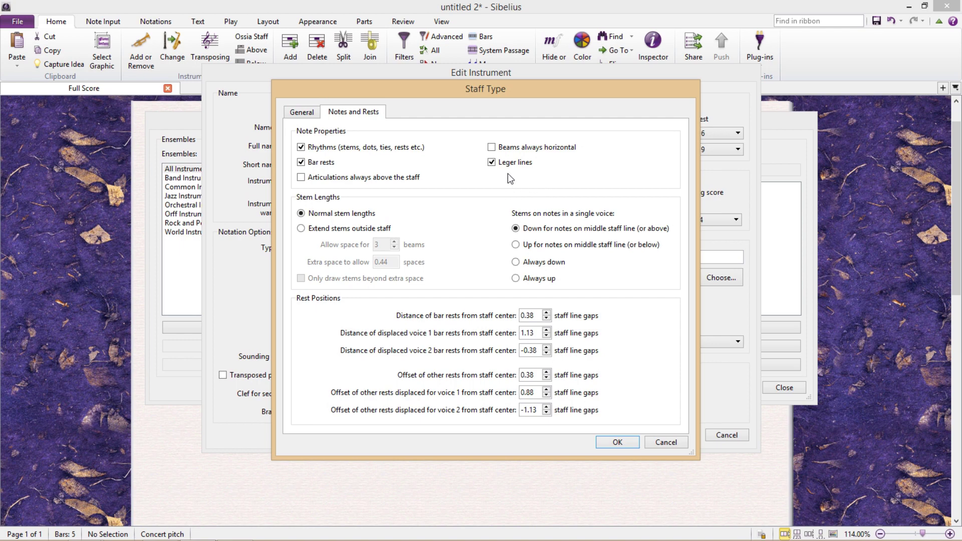
click(492, 162)
click(301, 162)
click(301, 148)
click(300, 228)
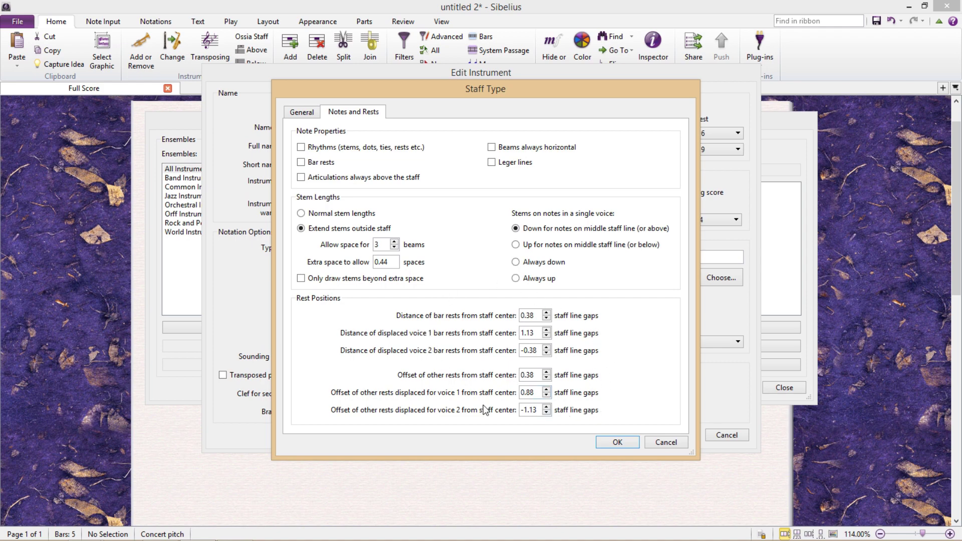
click(633, 443)
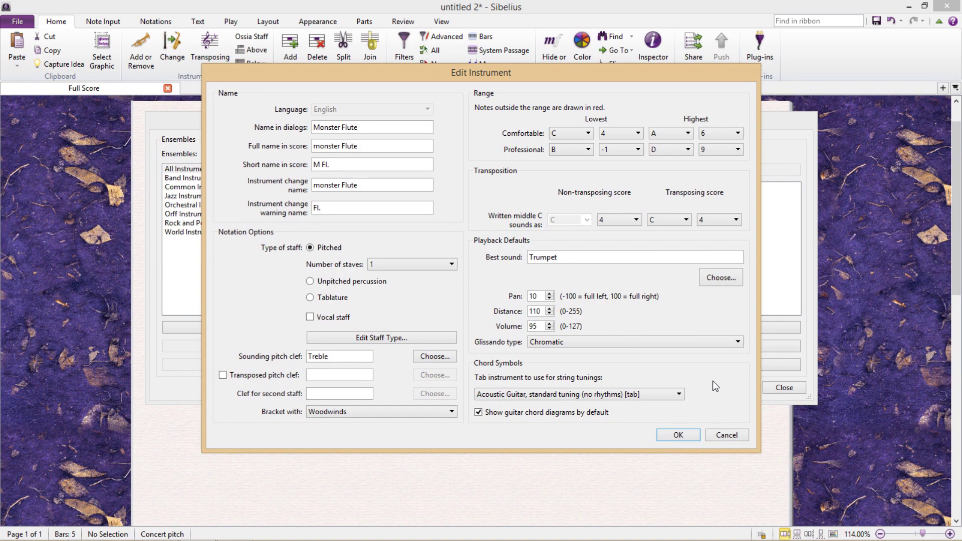
click(690, 432)
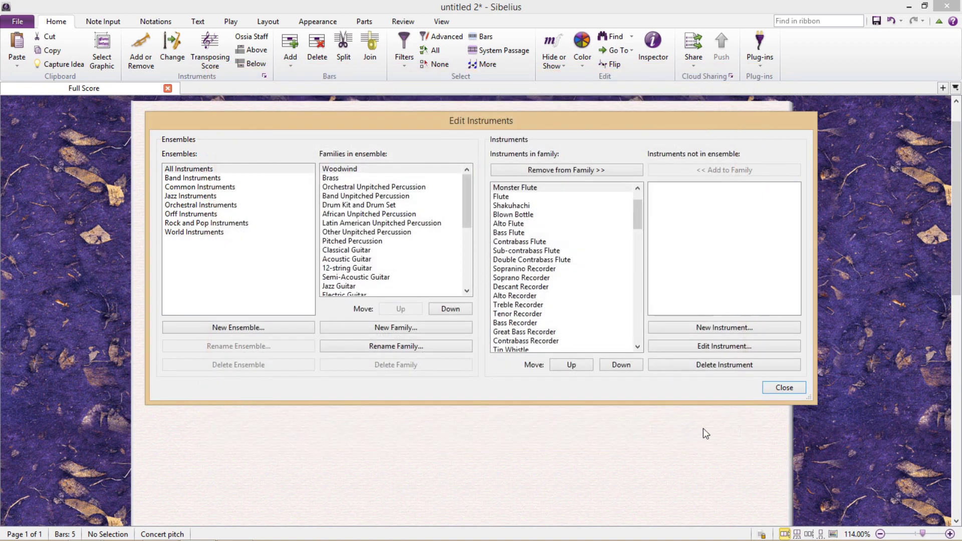
- Enter the letter-name melody 'cdefgfedcfg…' as stemless notes starting in bar 1
click(792, 388)
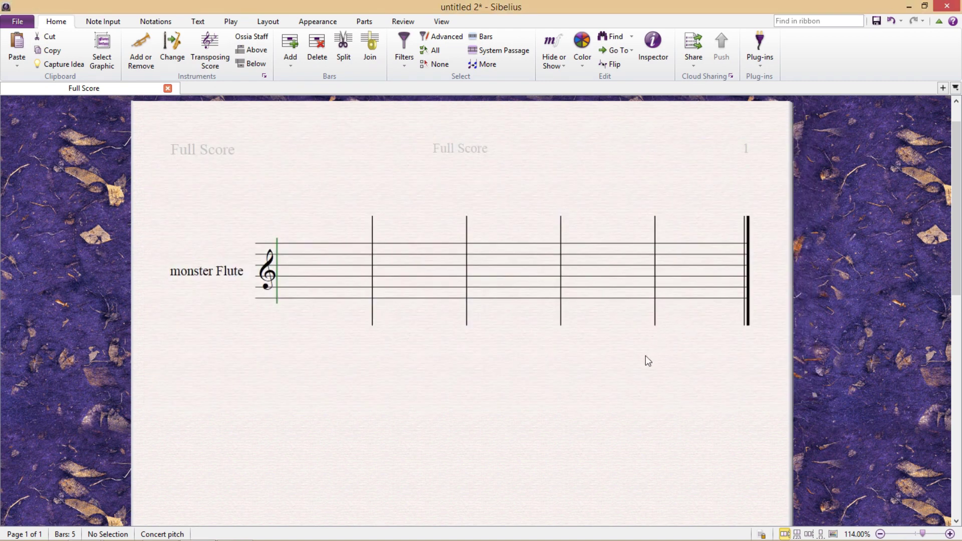
click(353, 269)
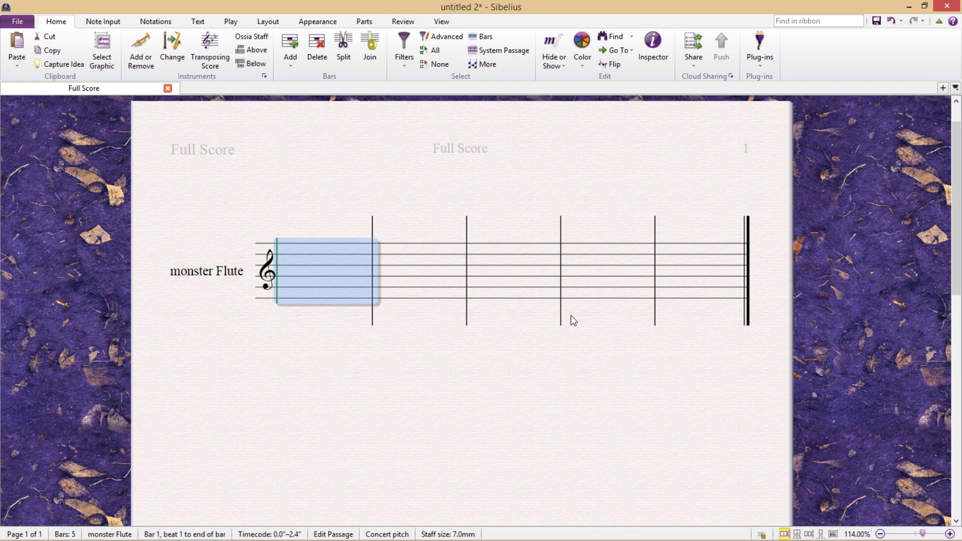
key(ctrl+v)
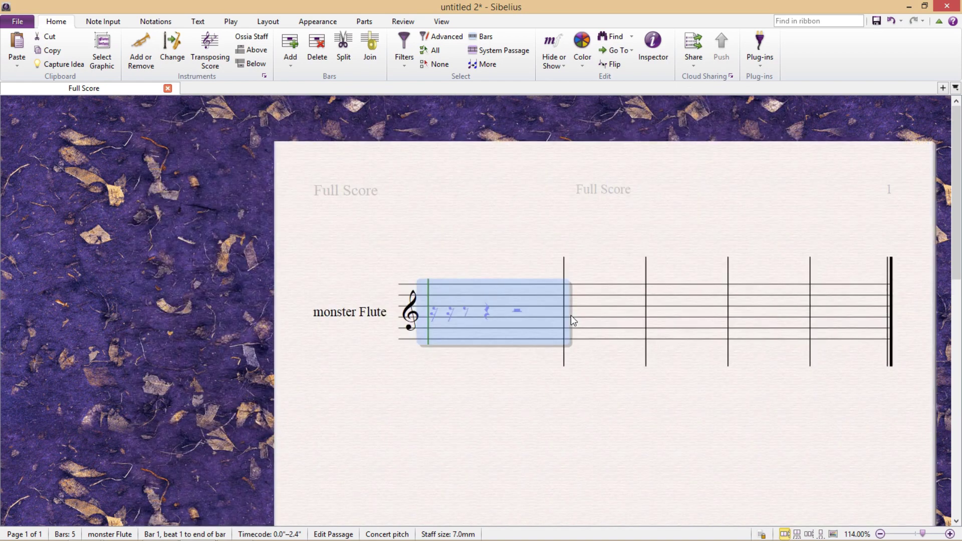
text(cdefgfedc)
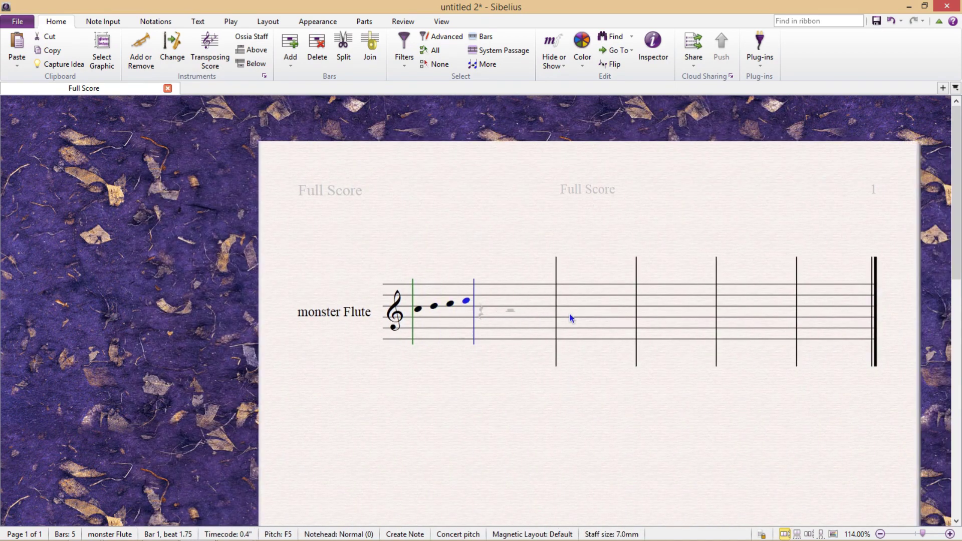
text(fgfcdedcfgc)
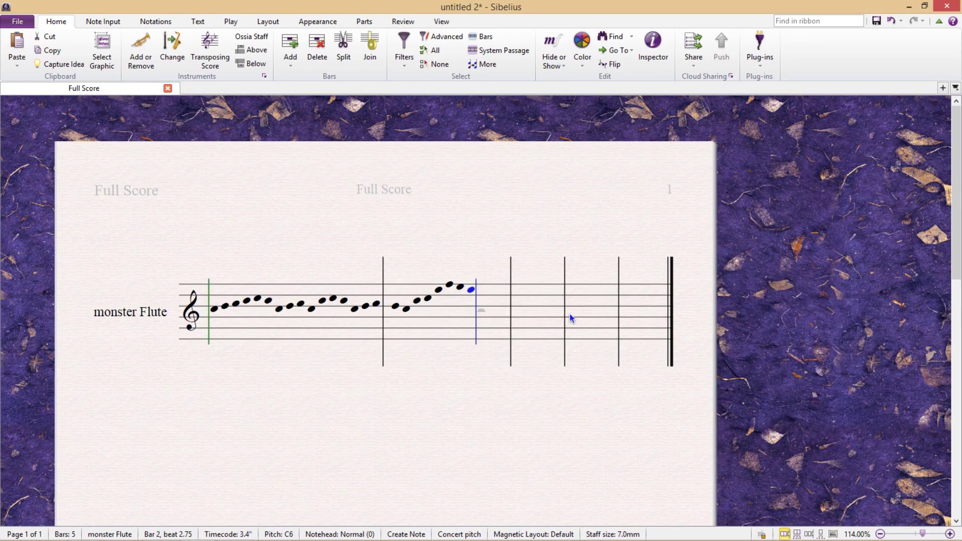
text(edcfgcd)
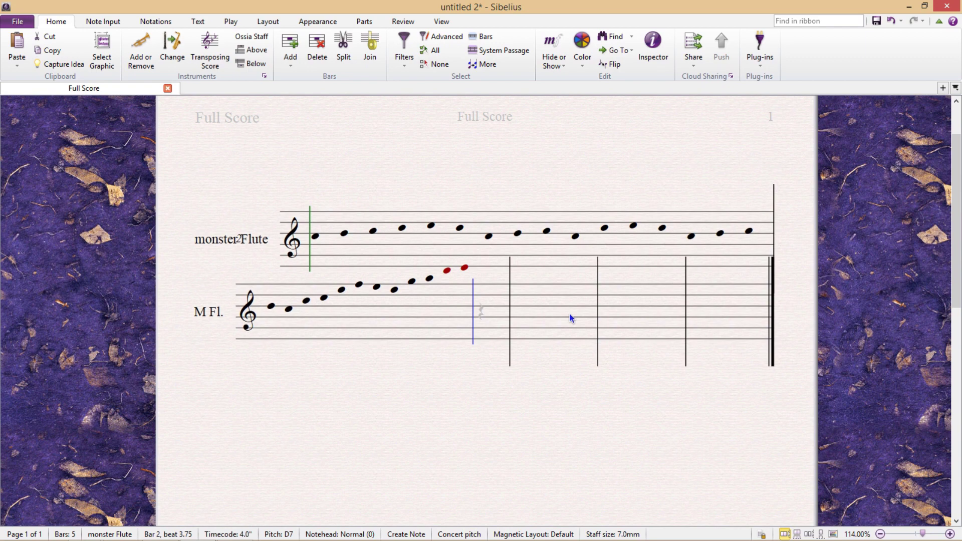
text(bcdac)
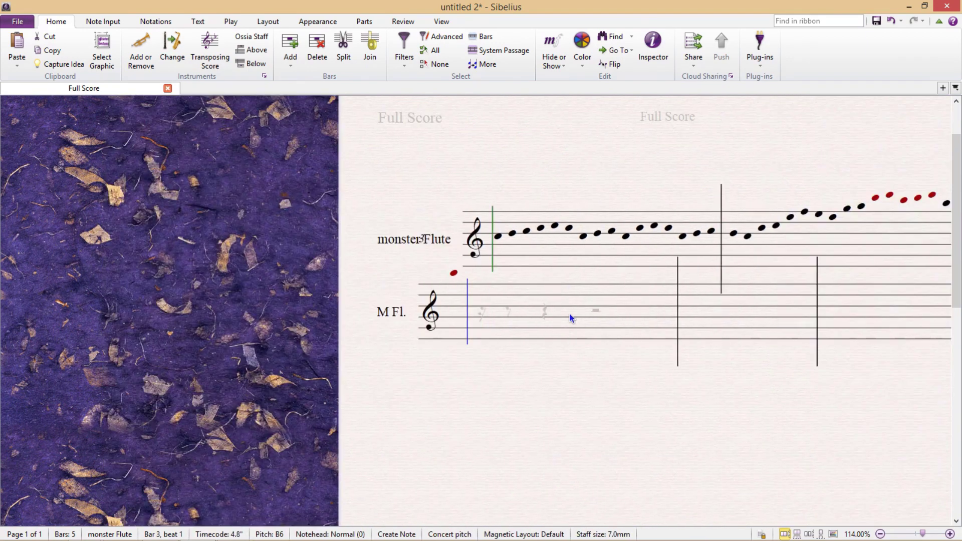
text(fgcdedc)
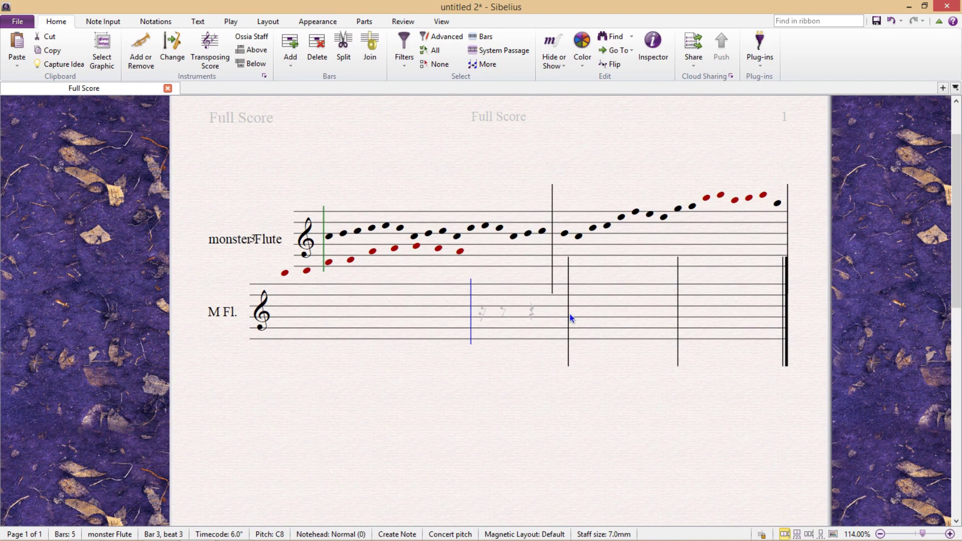
- Lower bar 3's too-high notes on the M Fl. staff by an octave
key(Escape)
click(522, 307)
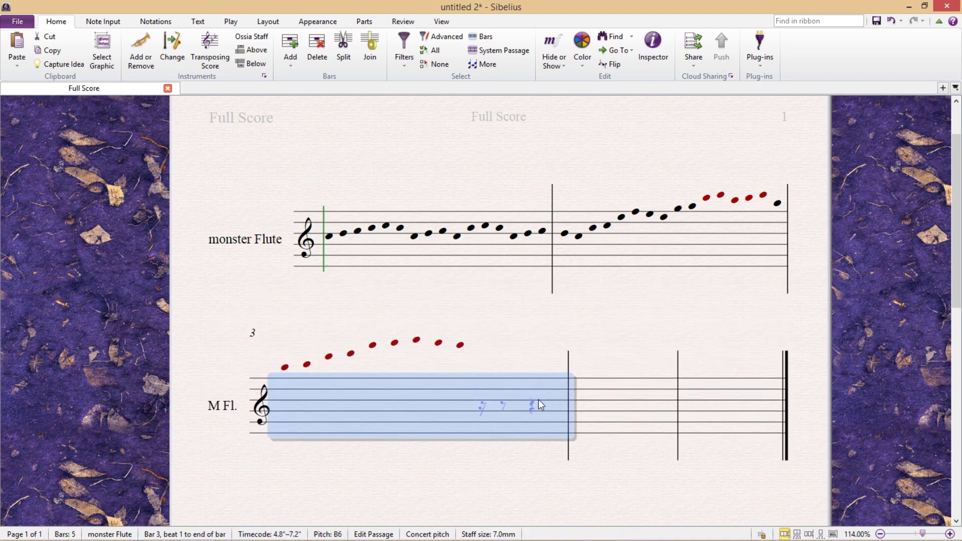
drag(533, 341, 491, 341)
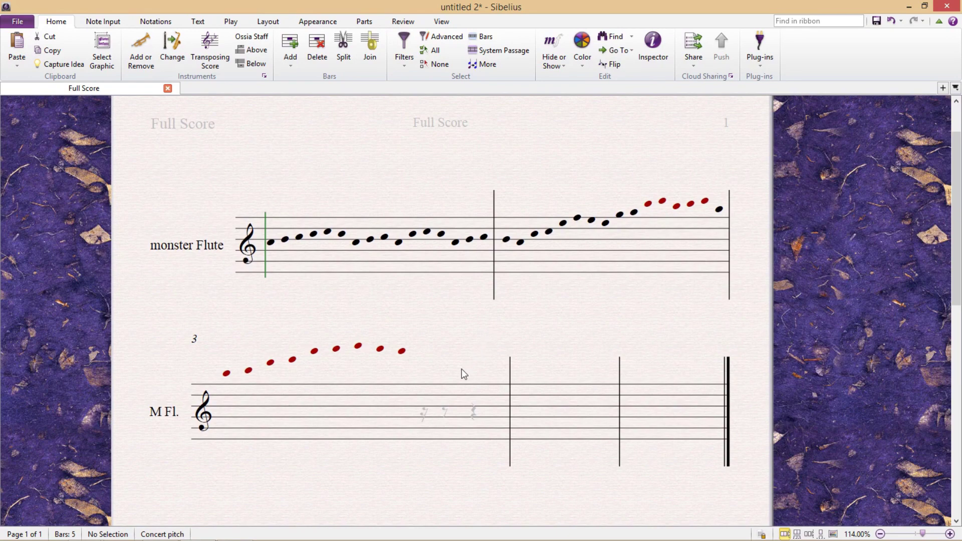
click(441, 389)
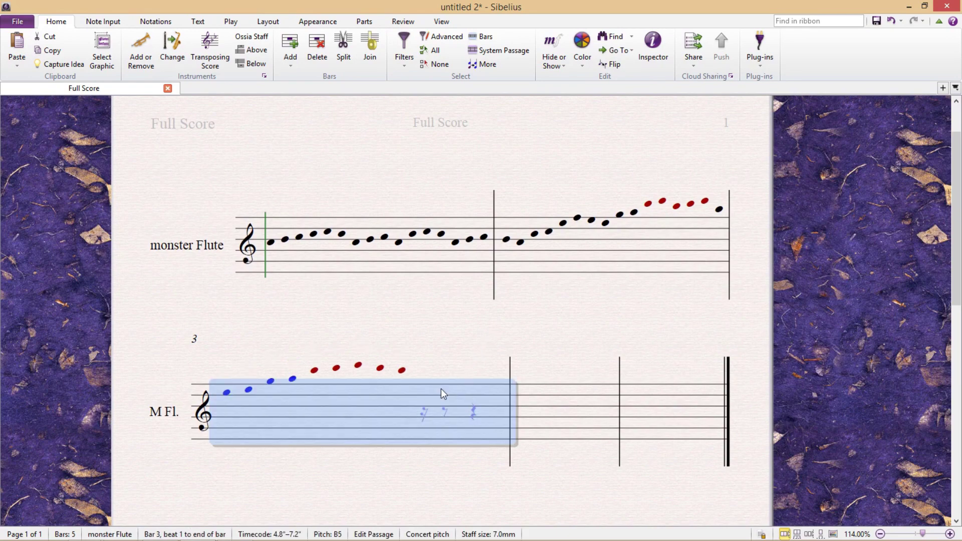
key(ctrl+Down)
key(Escape)
- Continue bar 3 after its last note with the descending run D, C, B, A, G, F, E
drag(468, 385, 485, 326)
click(414, 363)
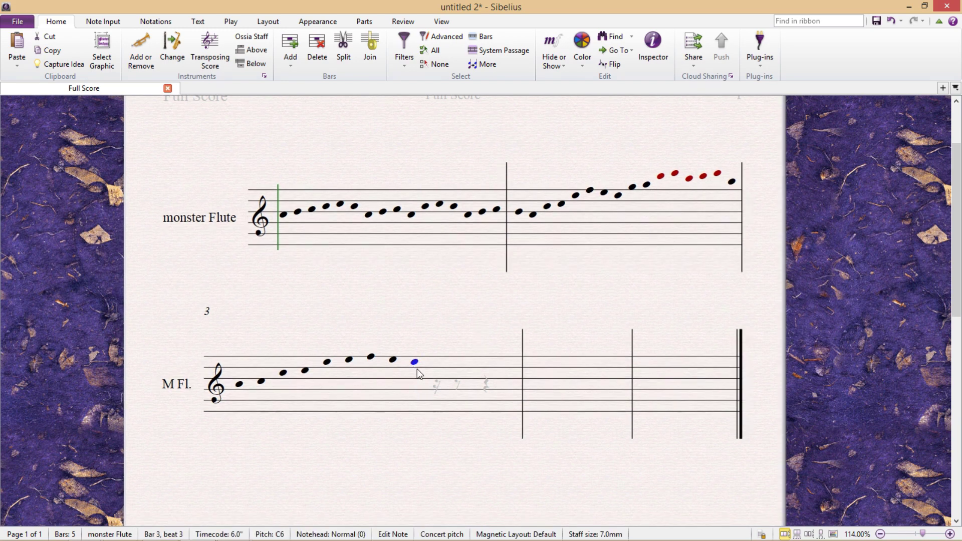
key(n)
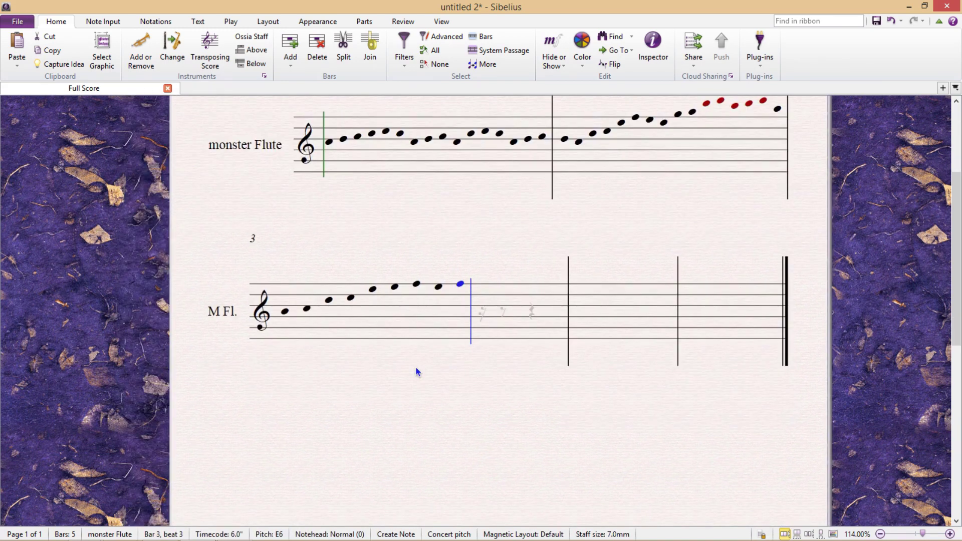
key(d)
key(c)
key(b)
key(a)
key(g)
key(f)
key(e)
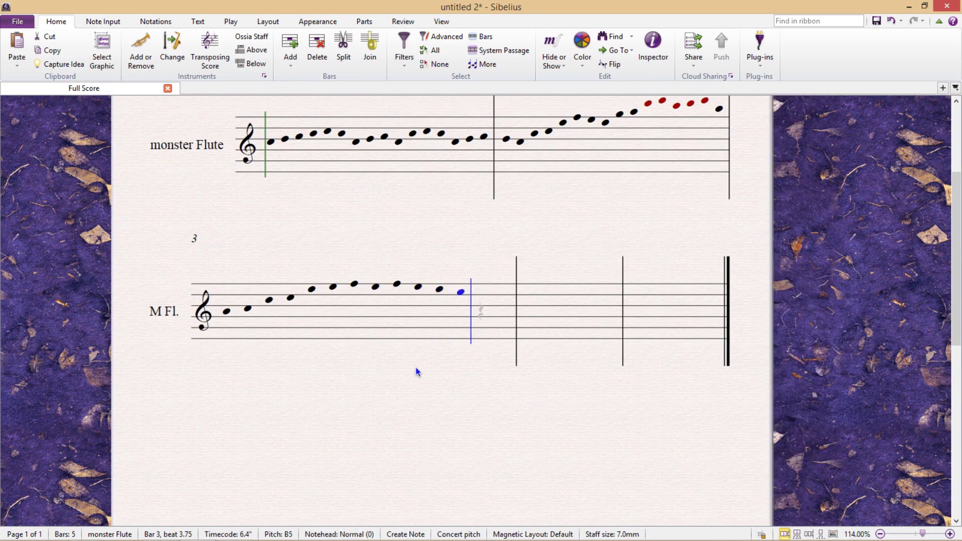
- Fill bar 4 with D5, C5, A, B, A, C, B, A, C, D, ending on C5
key(d)
key(c)
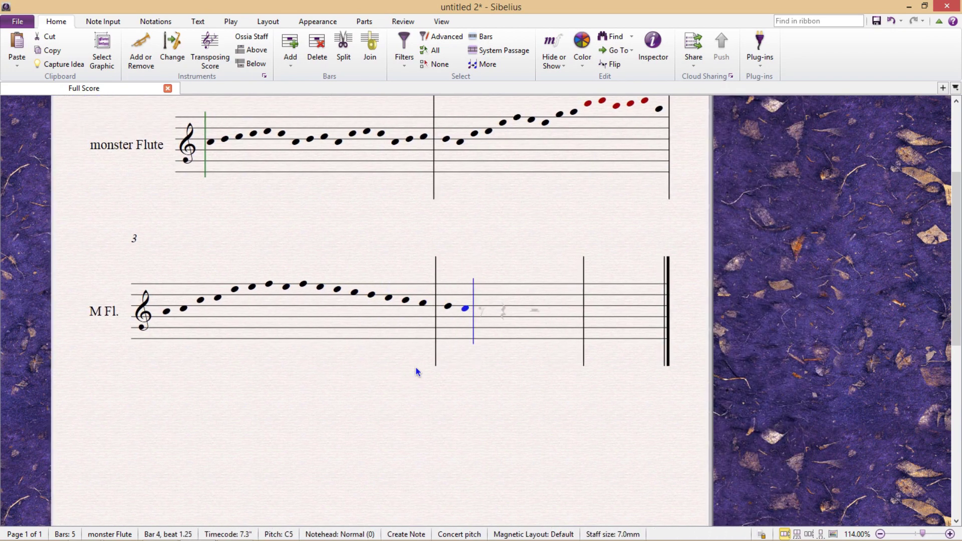
key(a)
key(b)
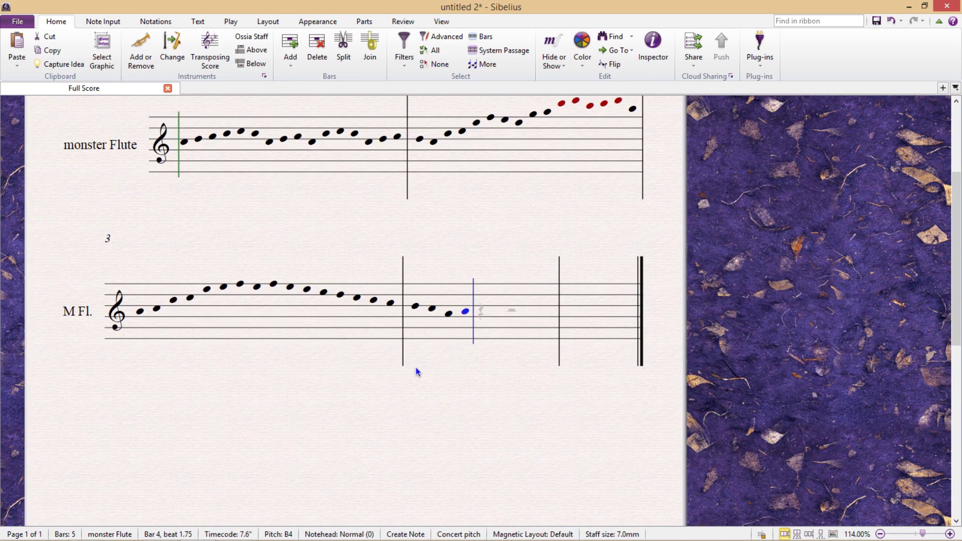
key(a)
key(c)
key(b)
key(a)
key(c)
key(b)
key(d)
key(c)
key(a)
key(b)
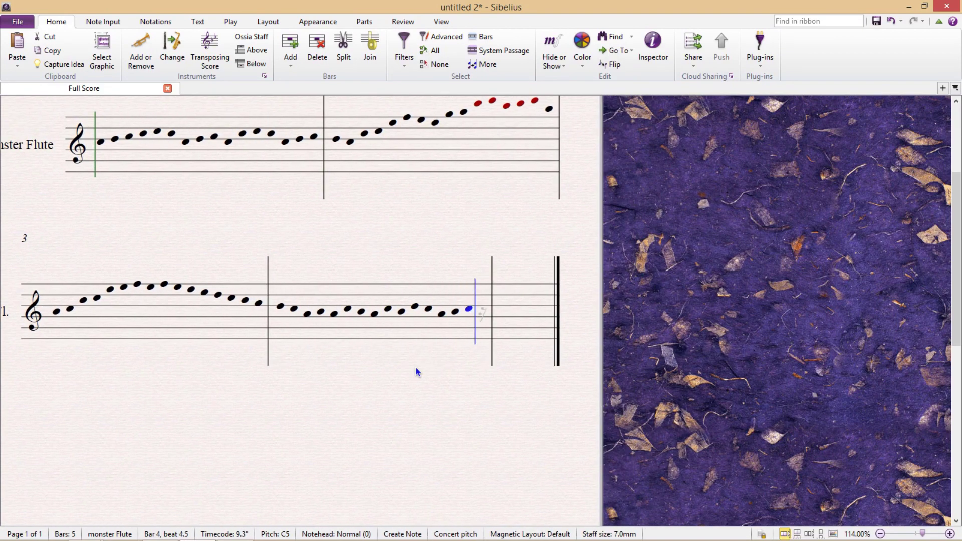
key(c)
key(Escape)
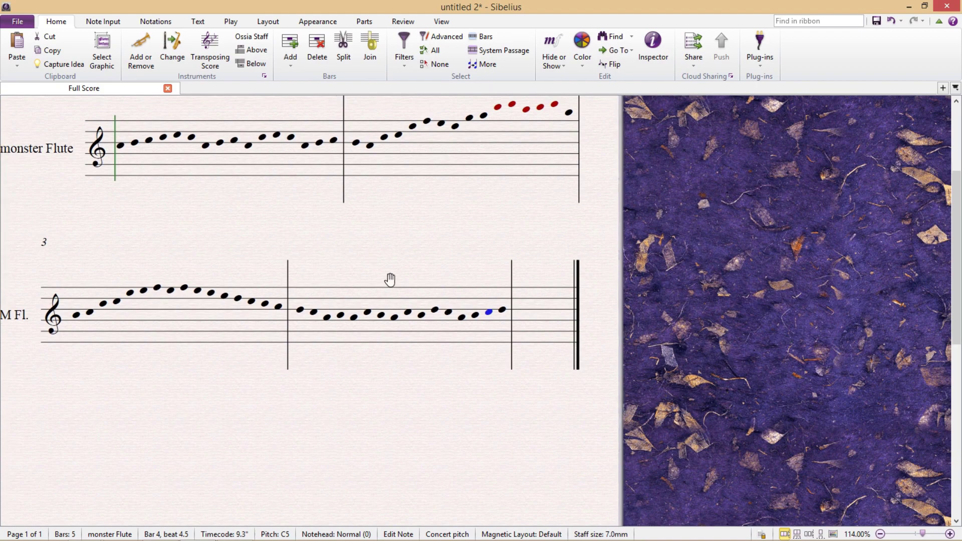